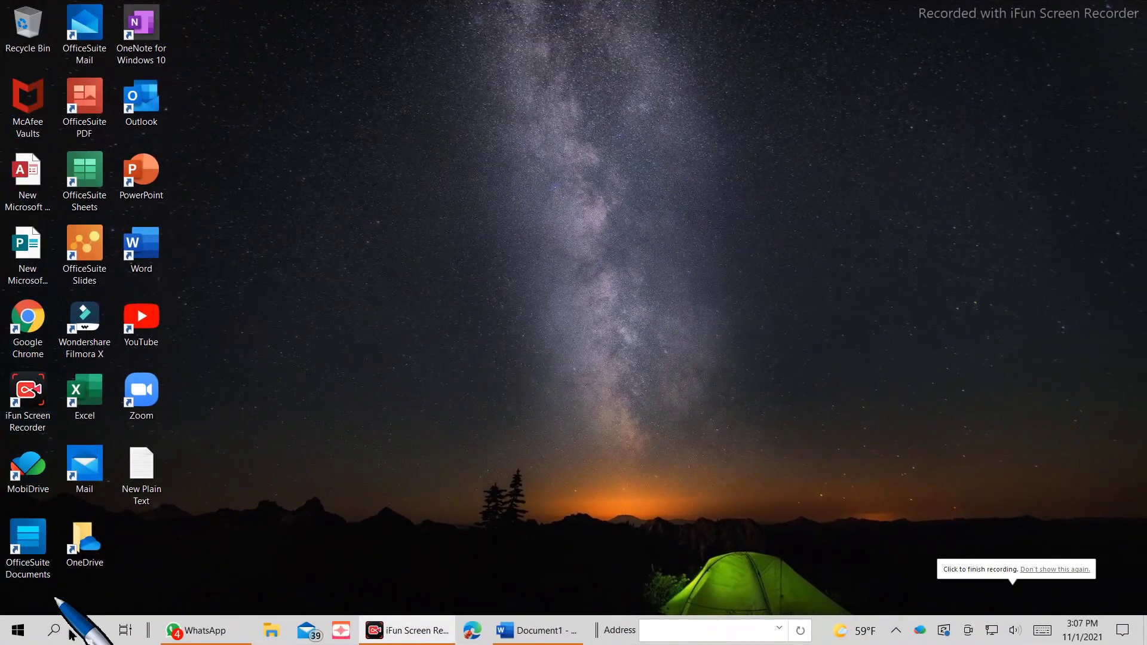
# Step: Launch PowerPoint from the Start menu, close it, then relaunch it from the desktop icon
pyautogui.click(30, 637)
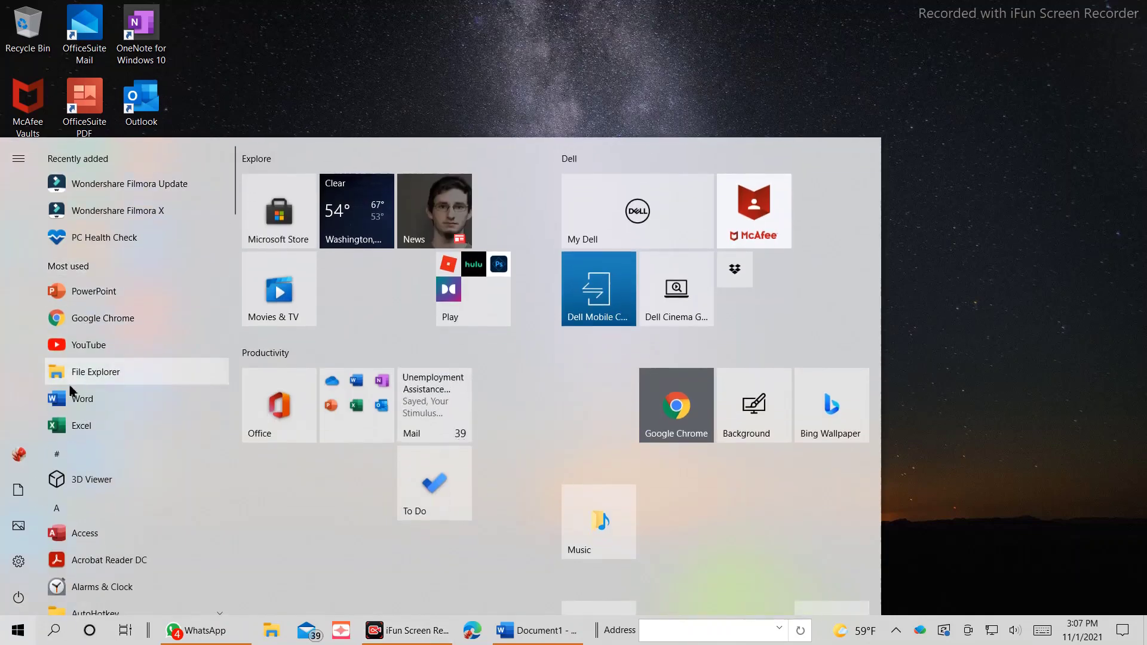
pyautogui.scroll(-3, 85, 494)
pyautogui.scroll(4, 84, 494)
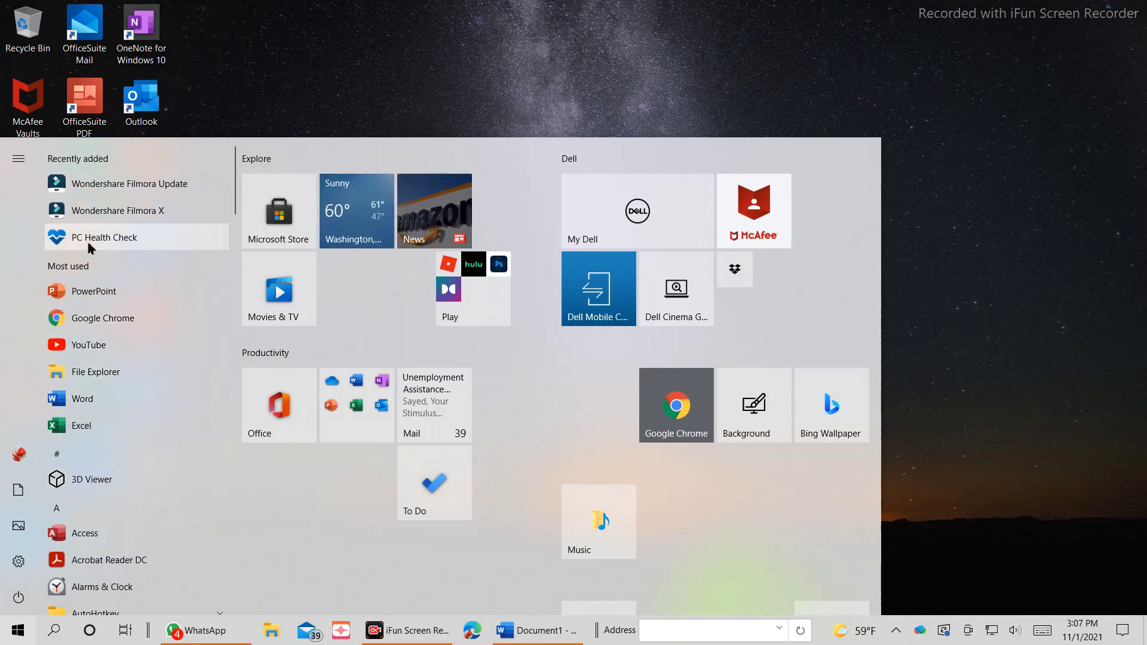
pyautogui.click(67, 292)
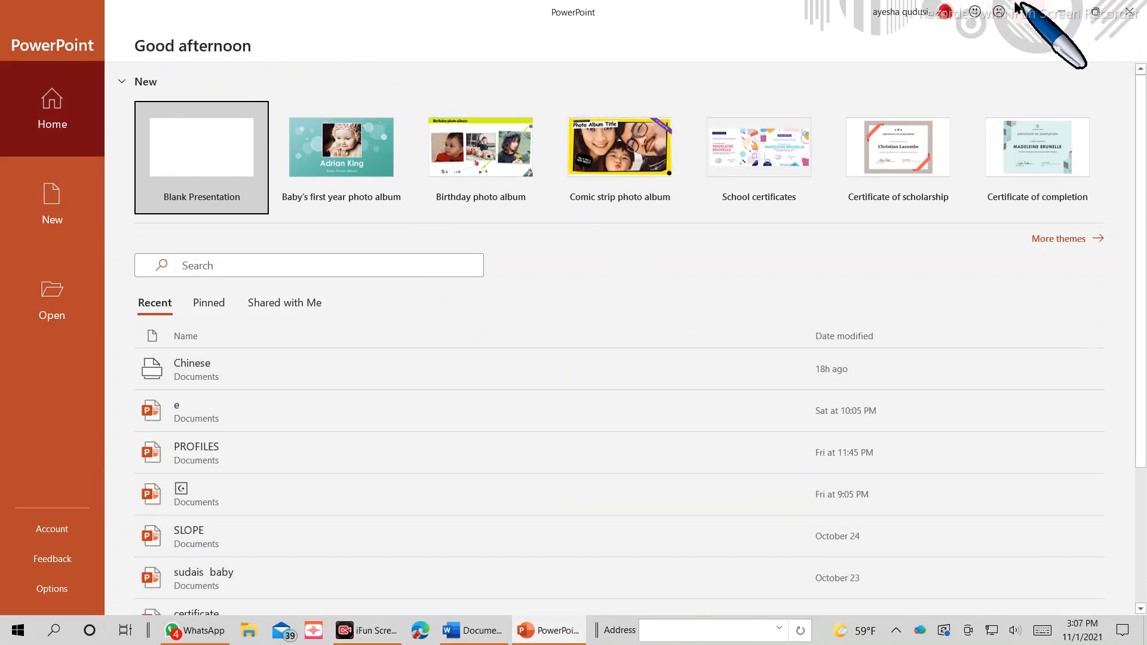
pyautogui.click(1141, 13)
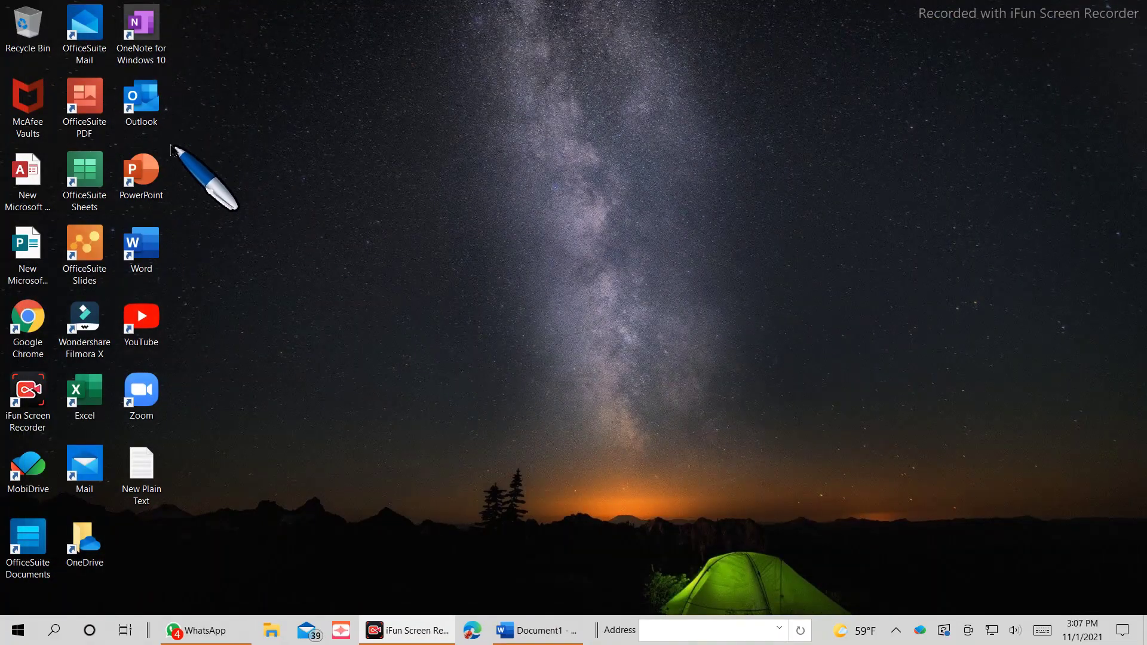
pyautogui.doubleClick(147, 186)
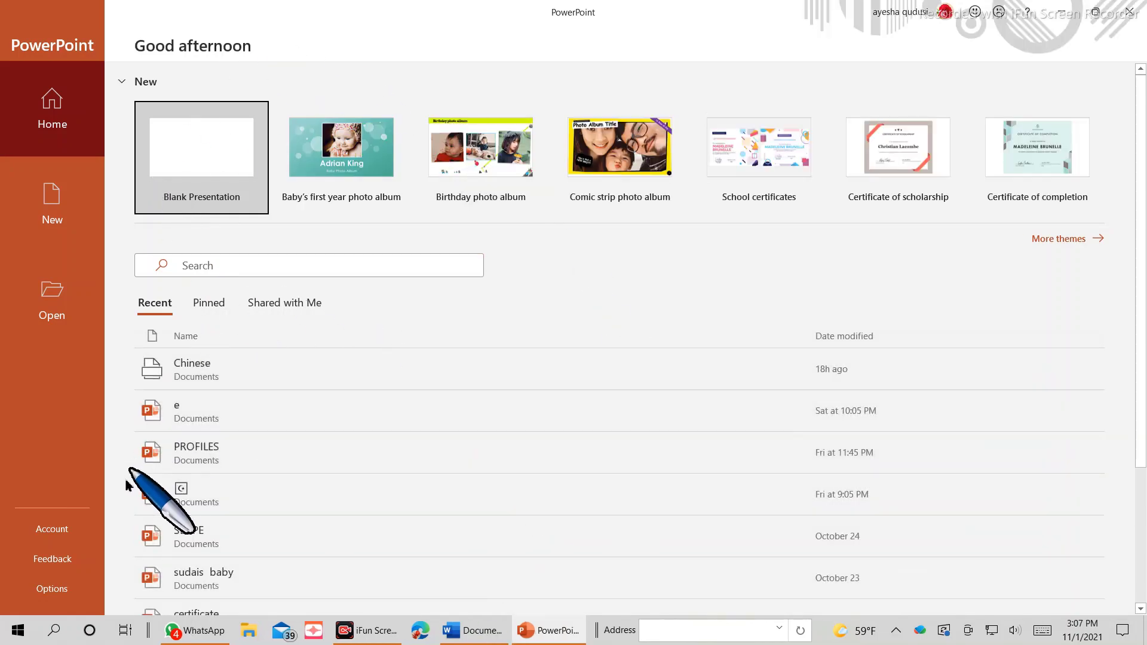
# Step: Browse the new-presentation template gallery and search online templates for 'frames'
pyautogui.click(56, 230)
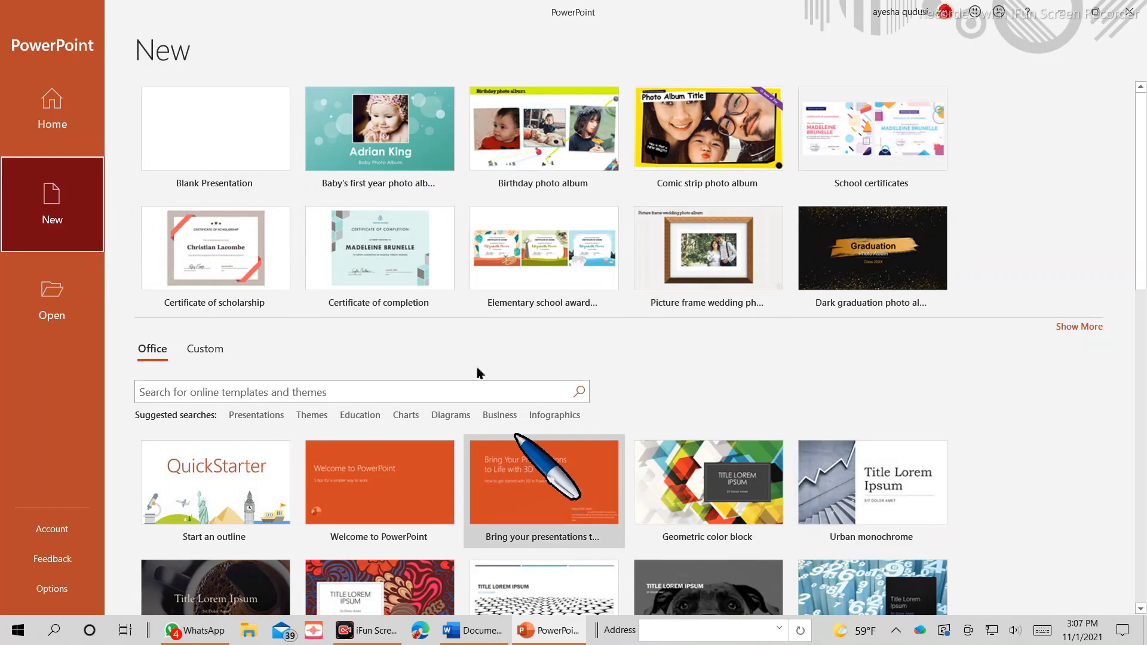
pyautogui.scroll(-2, 714, 359)
pyautogui.scroll(-3, 723, 359)
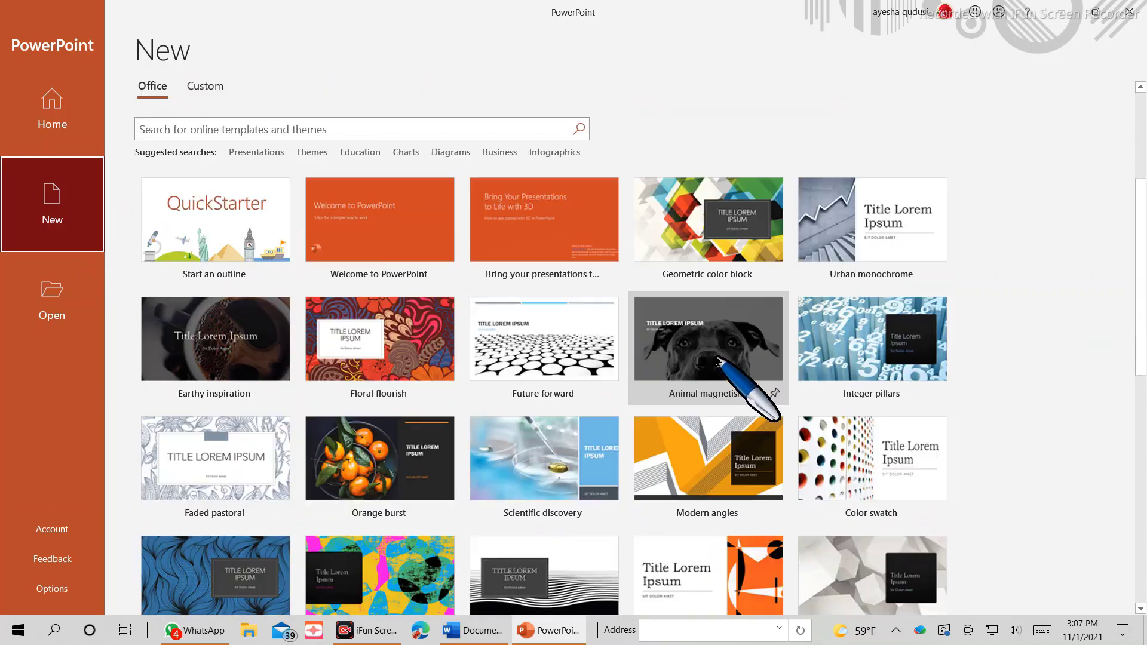
pyautogui.scroll(-4, 586, 416)
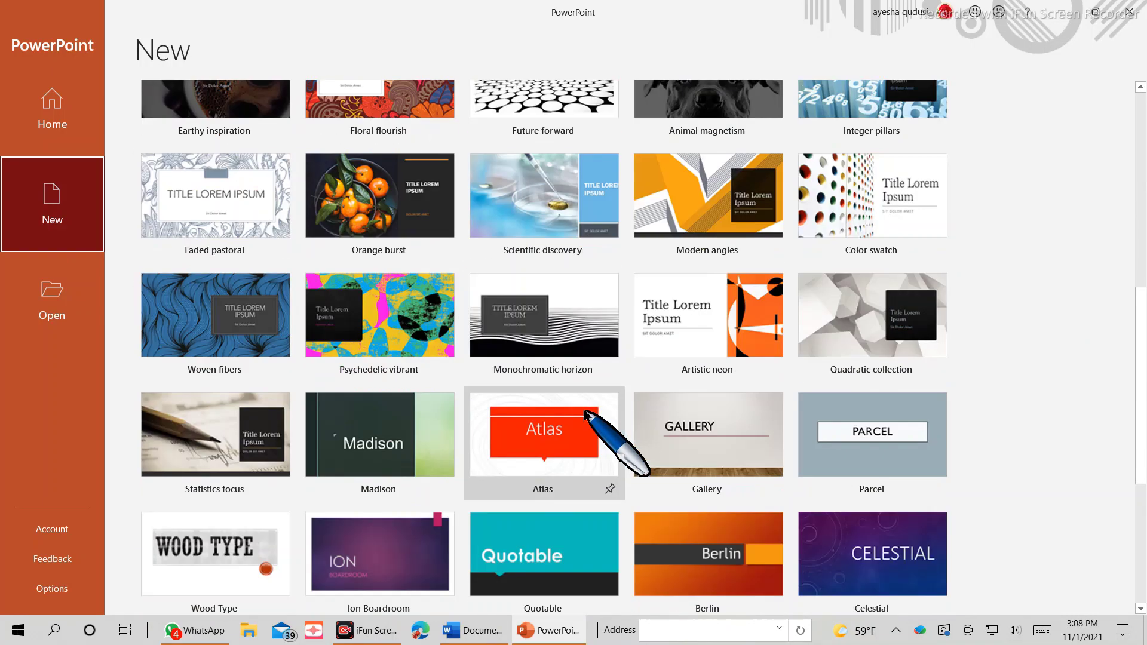
pyautogui.scroll(-5, 588, 414)
pyautogui.scroll(5, 574, 401)
pyautogui.write('frames')
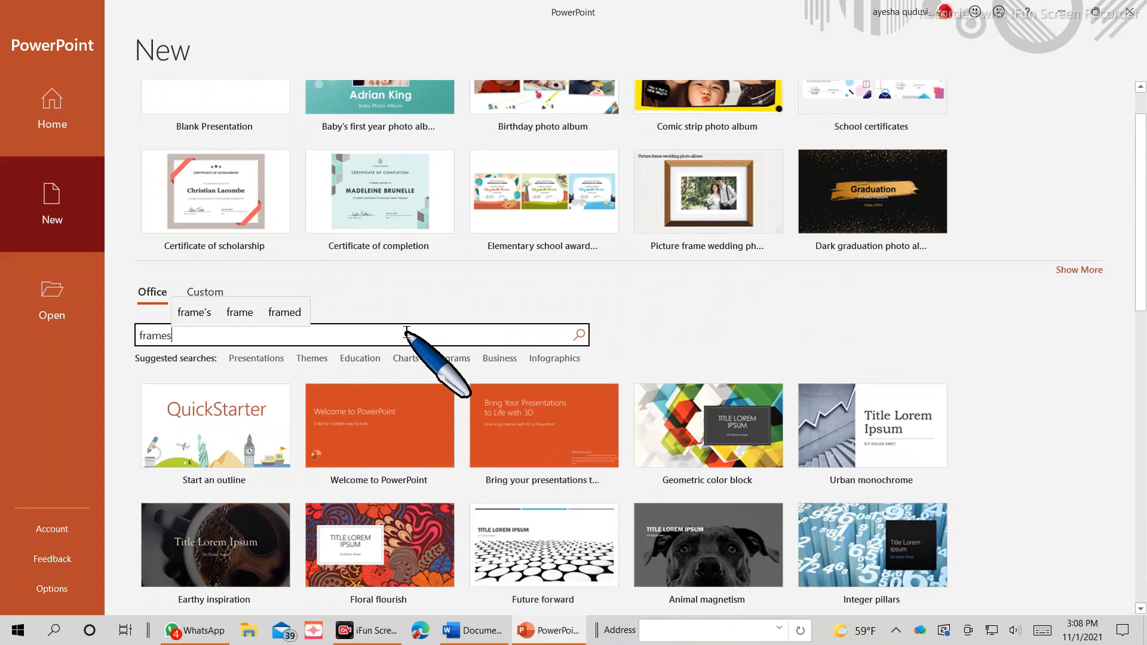
pyautogui.press('Return')
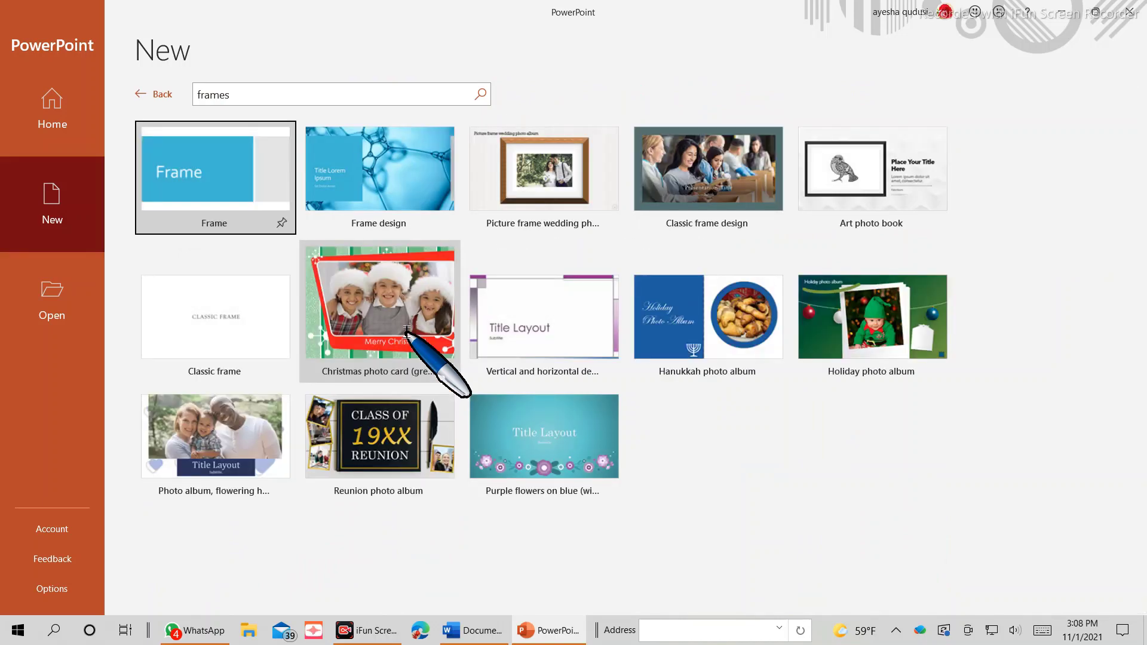
# Step: Refine the search to 'birthday frame', then 'birthday', and pick the Life celebration birthday template
pyautogui.click(458, 91)
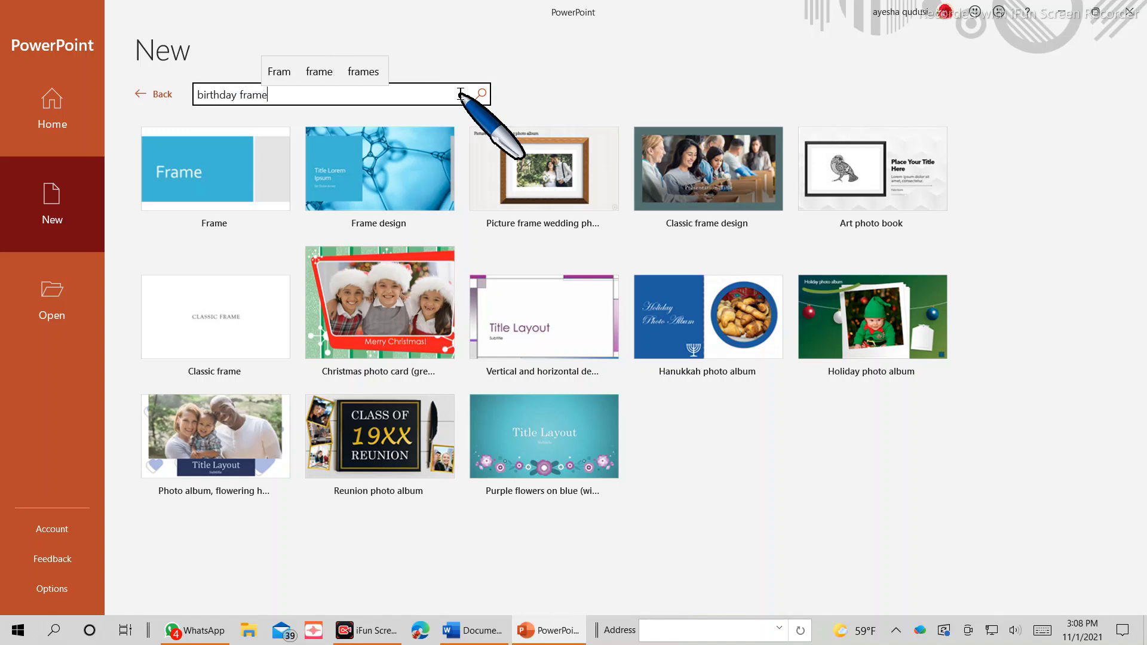
pyautogui.press('Return')
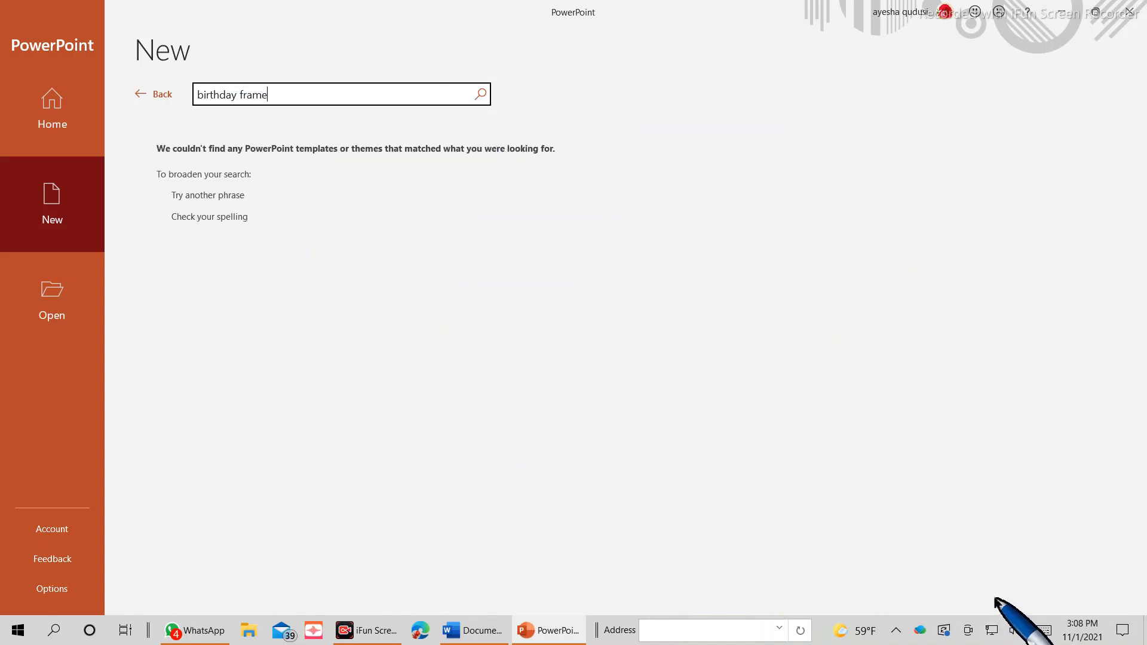
pyautogui.press('BackSpace')
pyautogui.press('BackSpace')
pyautogui.press('BackSpace')
pyautogui.press('Return')
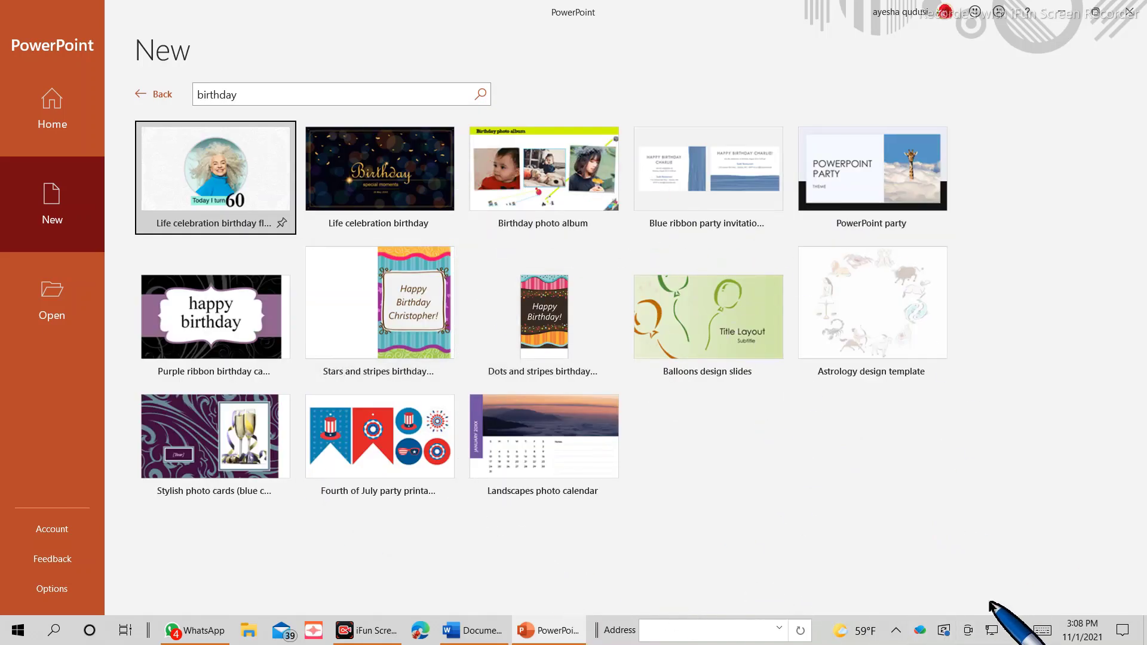
pyautogui.press('Escape')
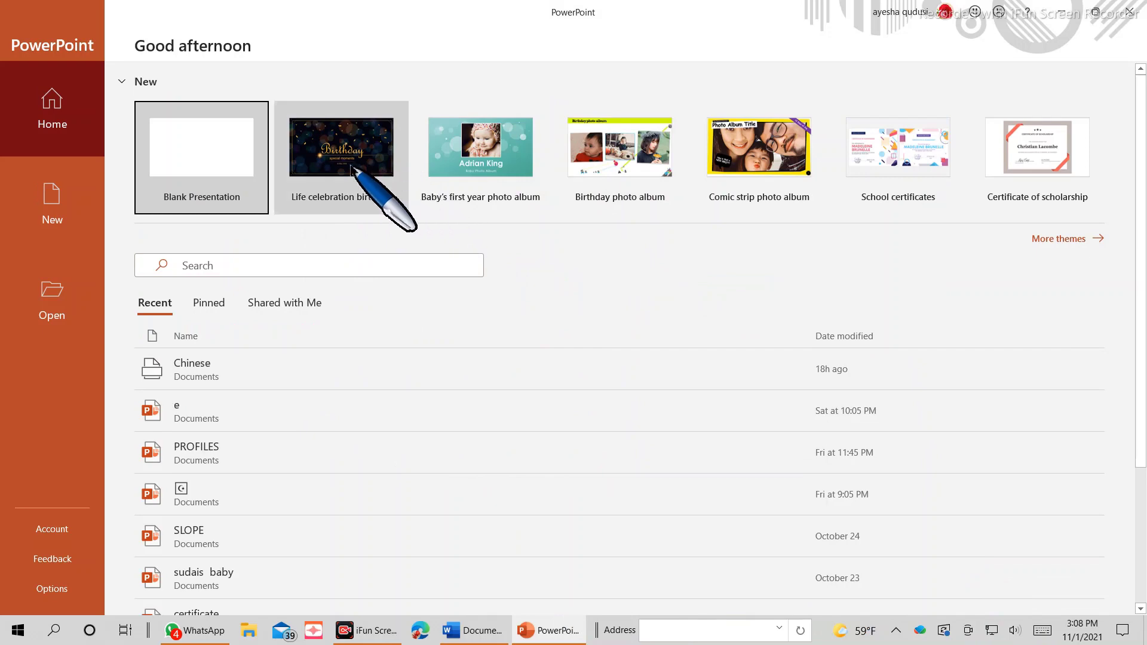
pyautogui.click(351, 169)
# Step: Create the Life celebration birthday presentation, view slides 2, 3 and 7, and return to slide 1
pyautogui.click(352, 170)
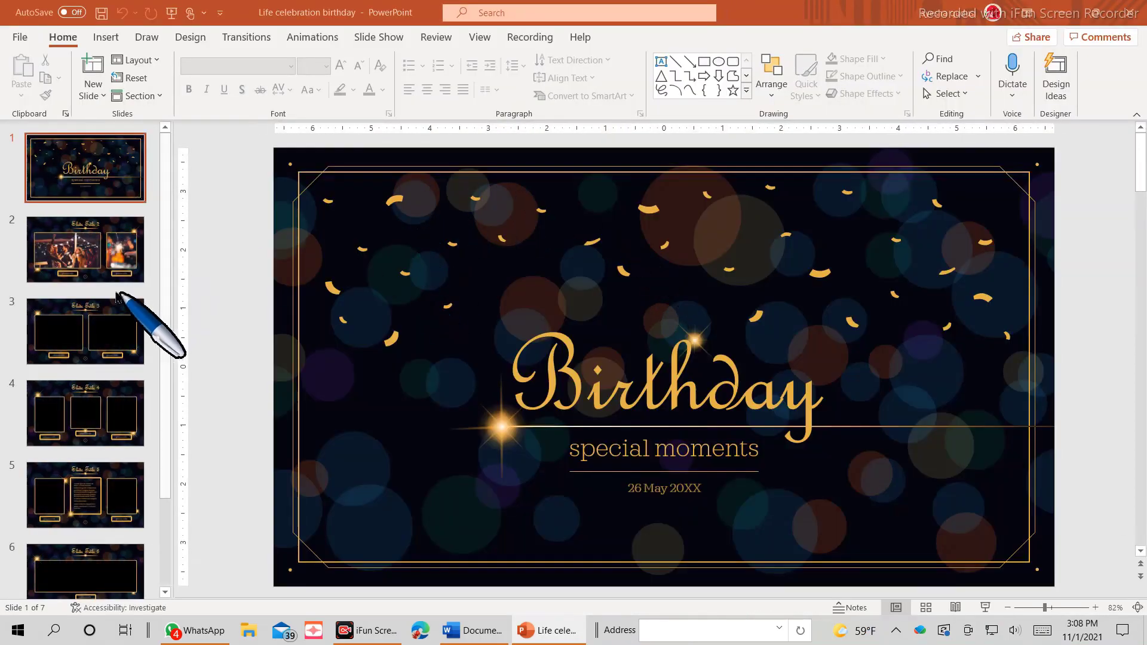
pyautogui.click(111, 251)
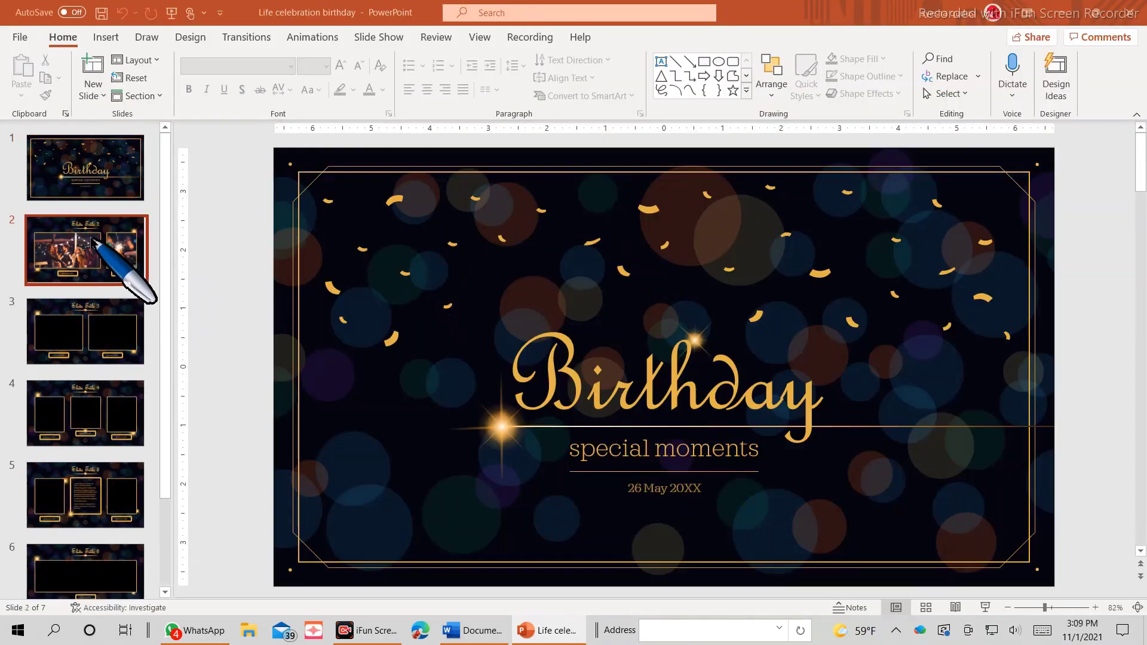
pyautogui.click(87, 334)
pyautogui.scroll(-3, 81, 332)
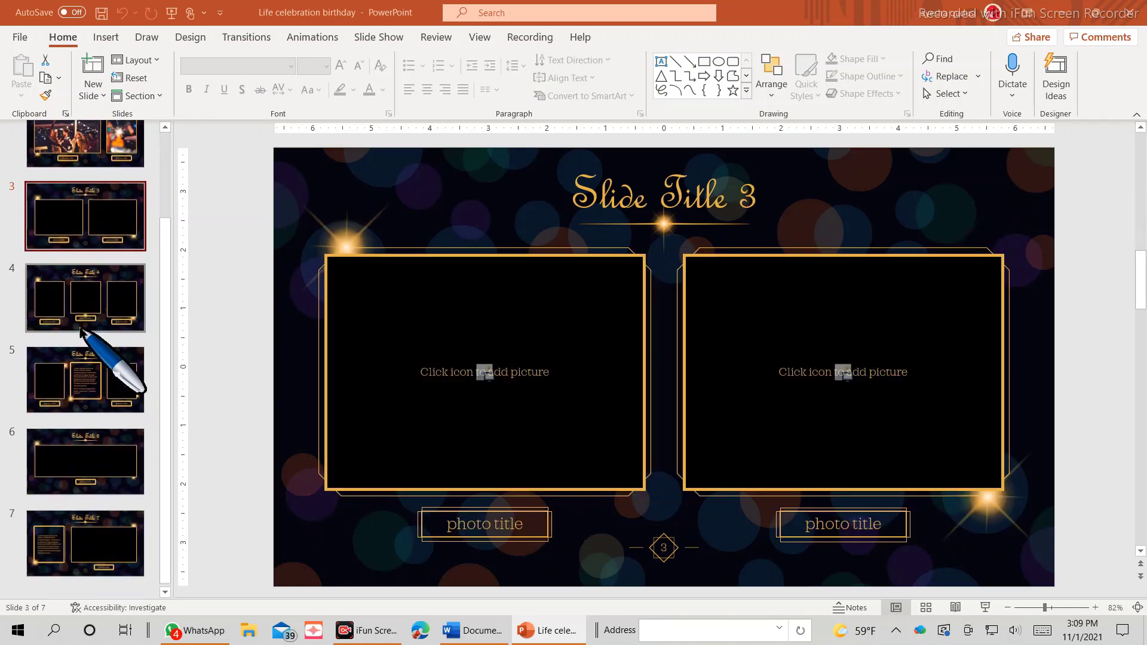
pyautogui.click(80, 568)
pyautogui.scroll(1, 99, 359)
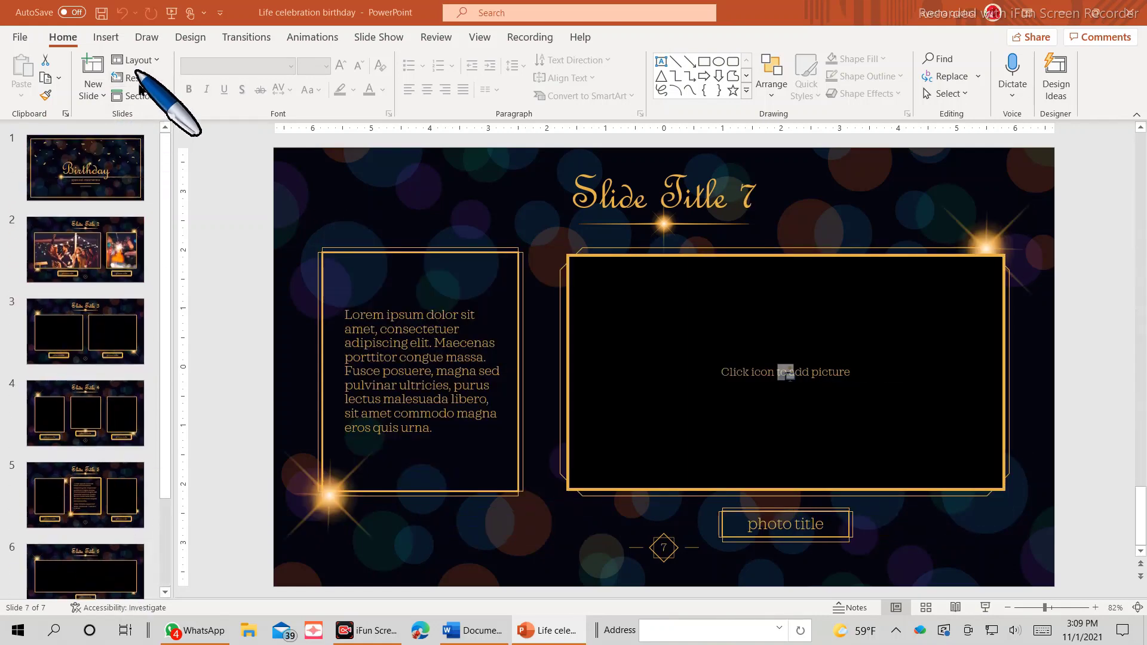
pyautogui.click(114, 191)
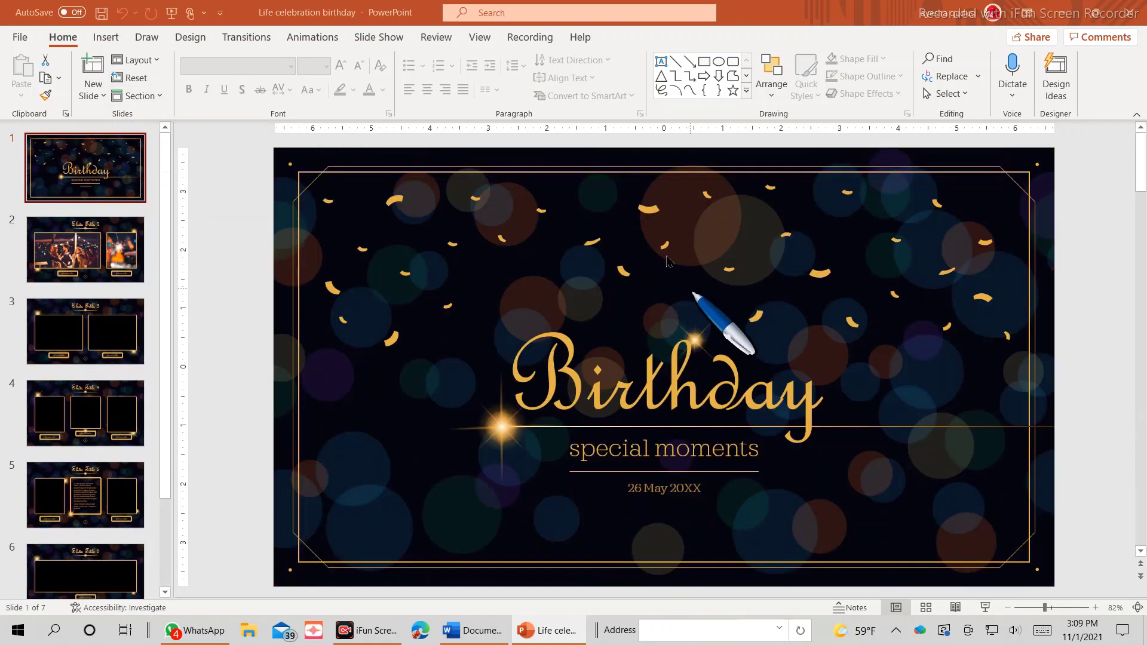
pyautogui.click(20, 37)
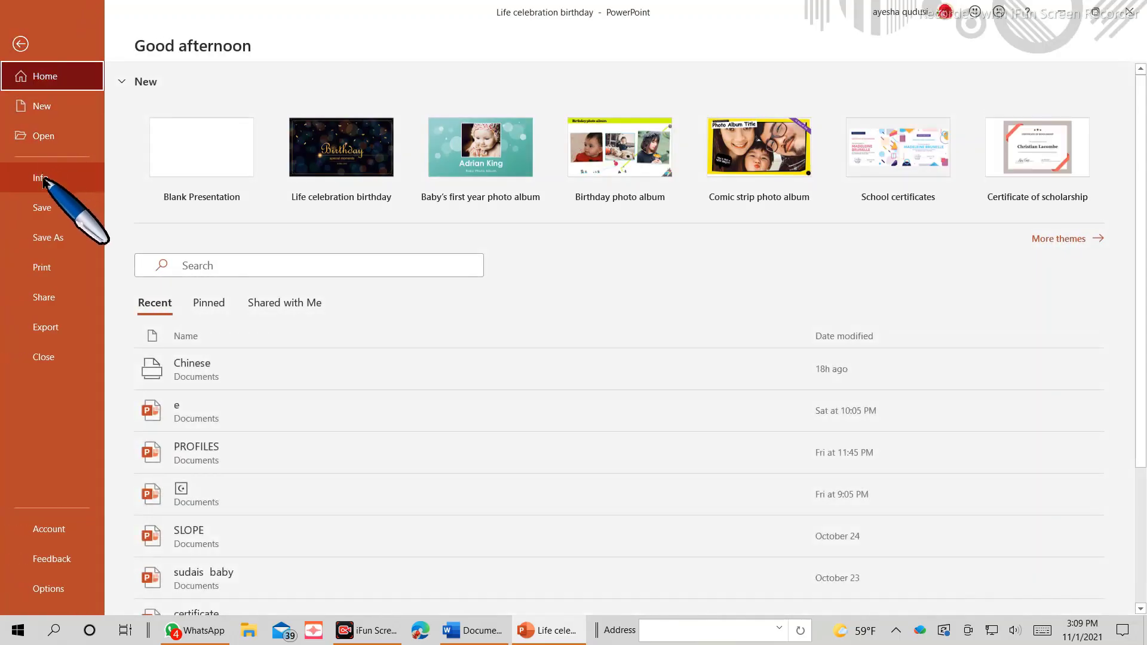
# Step: Save the presentation to Documents as 'birthday' in PowerPoint Presentation (*.pptx) format
pyautogui.click(37, 236)
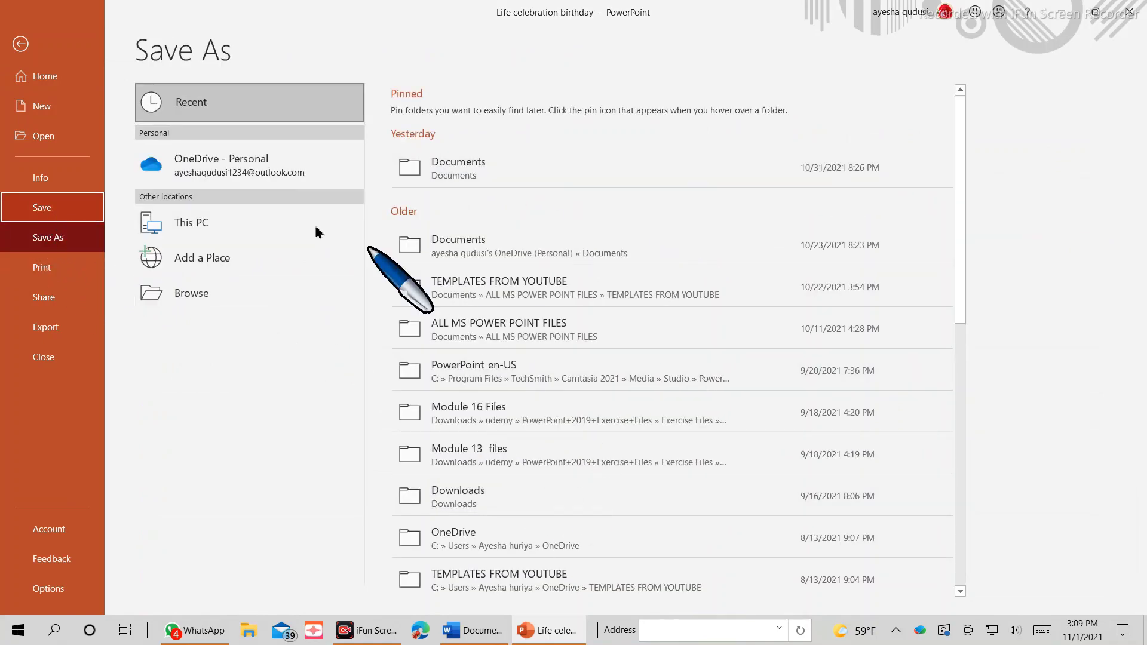
pyautogui.click(250, 226)
pyautogui.click(600, 111)
pyautogui.write('birthday')
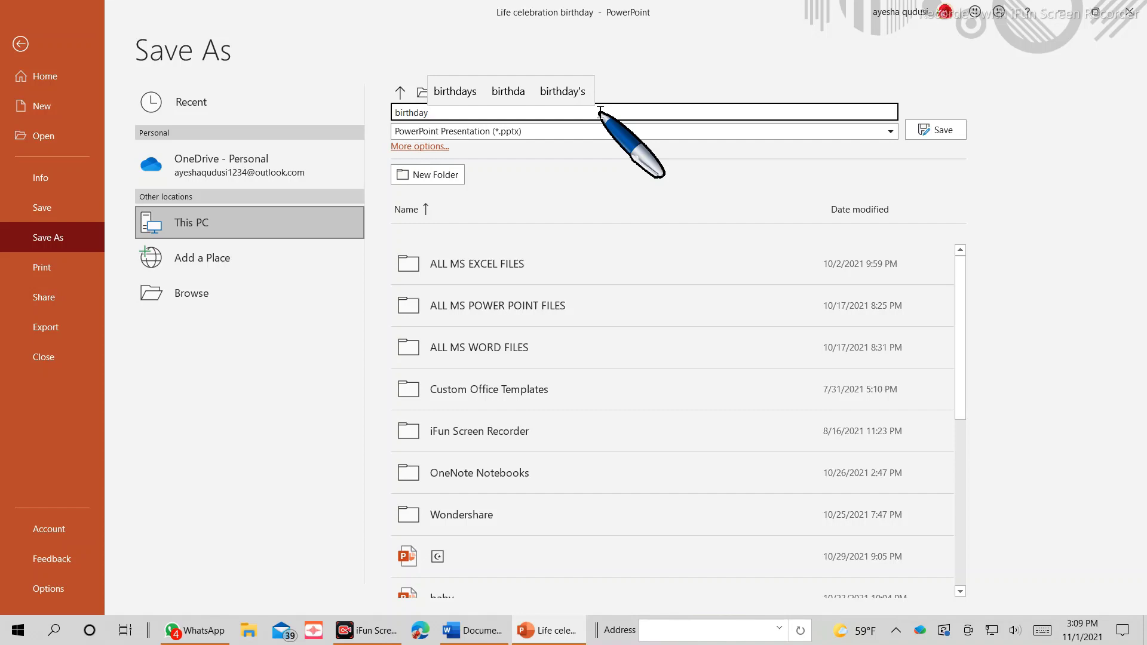
pyautogui.click(622, 131)
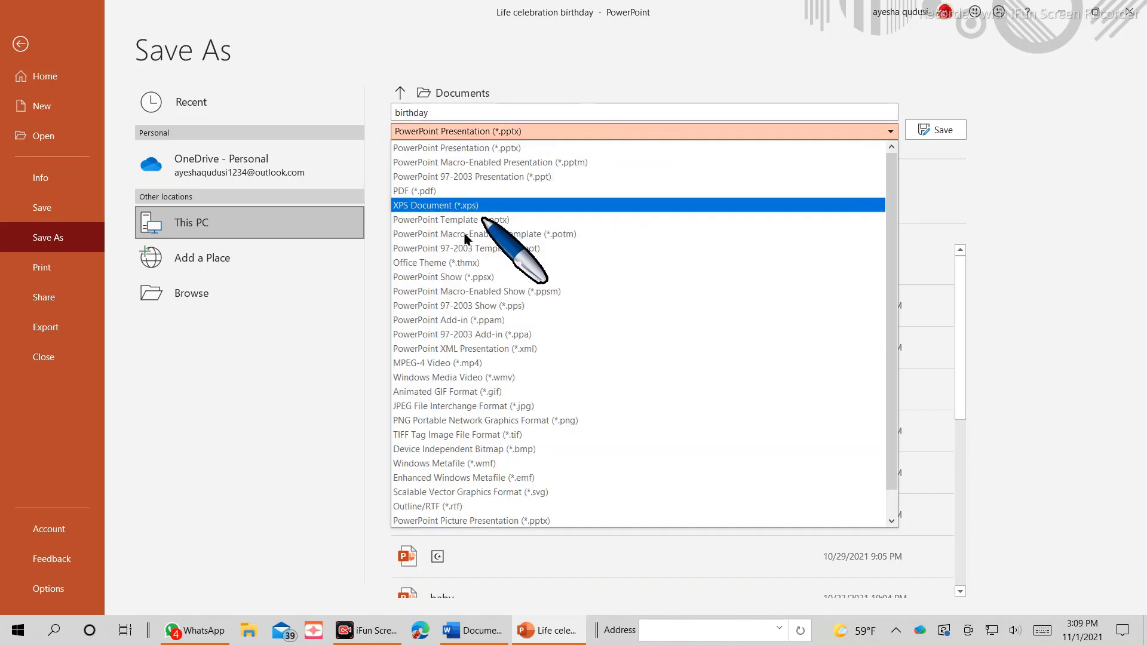
pyautogui.click(608, 148)
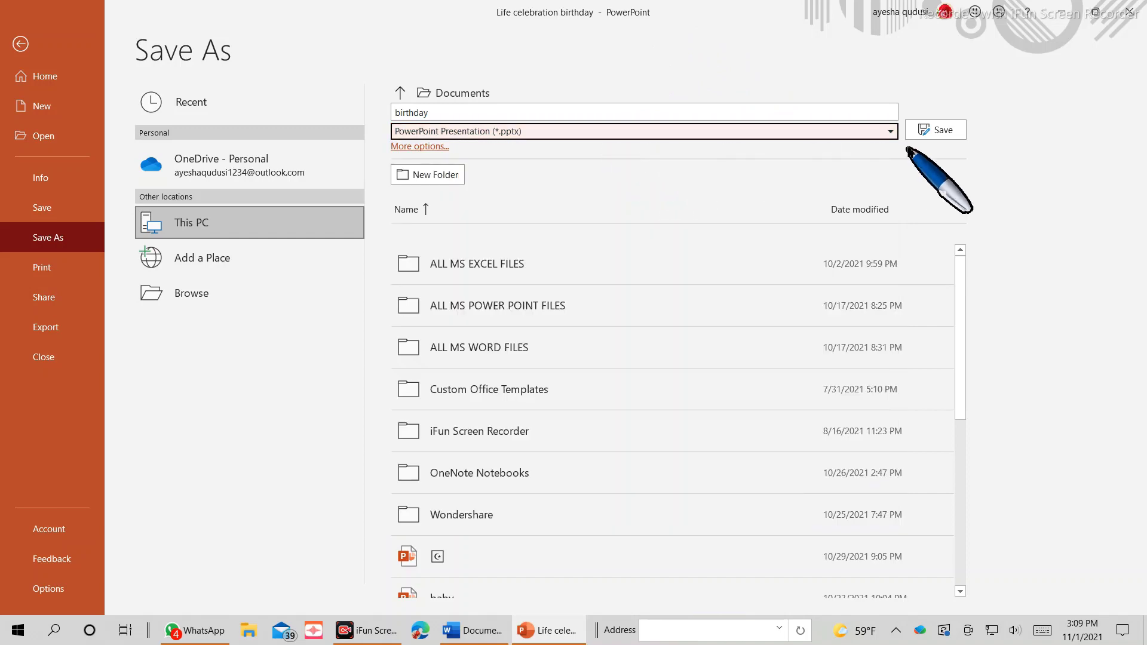
pyautogui.click(938, 131)
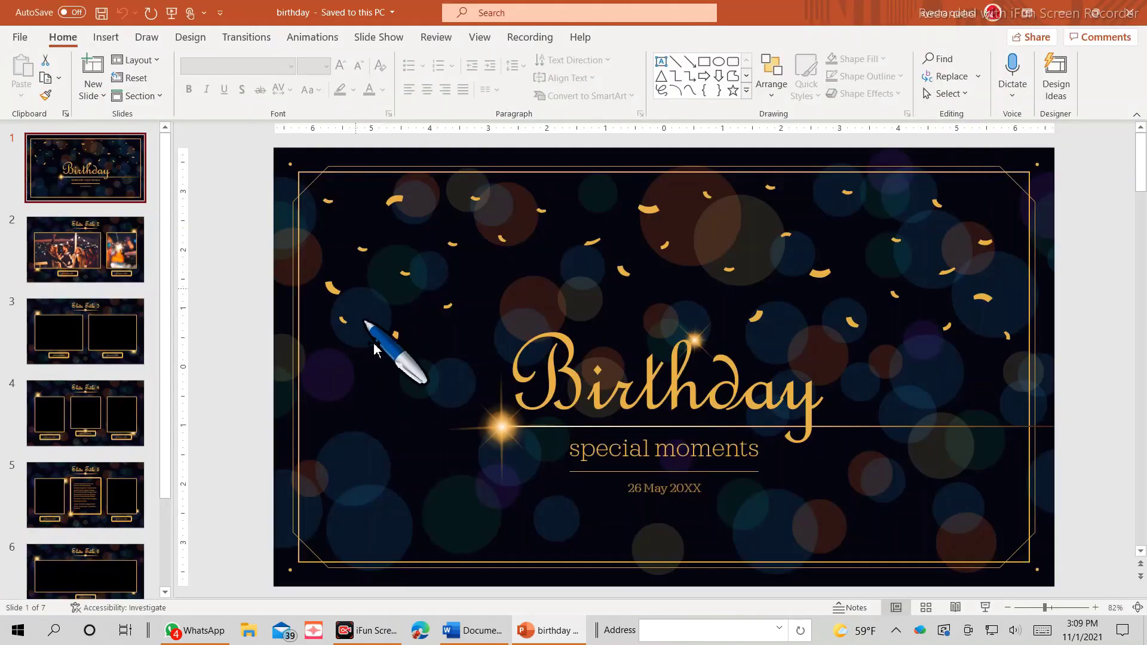
# Step: Export the presentation to Documents as an MPEG-4 Video (*.mp4)
pyautogui.click(27, 40)
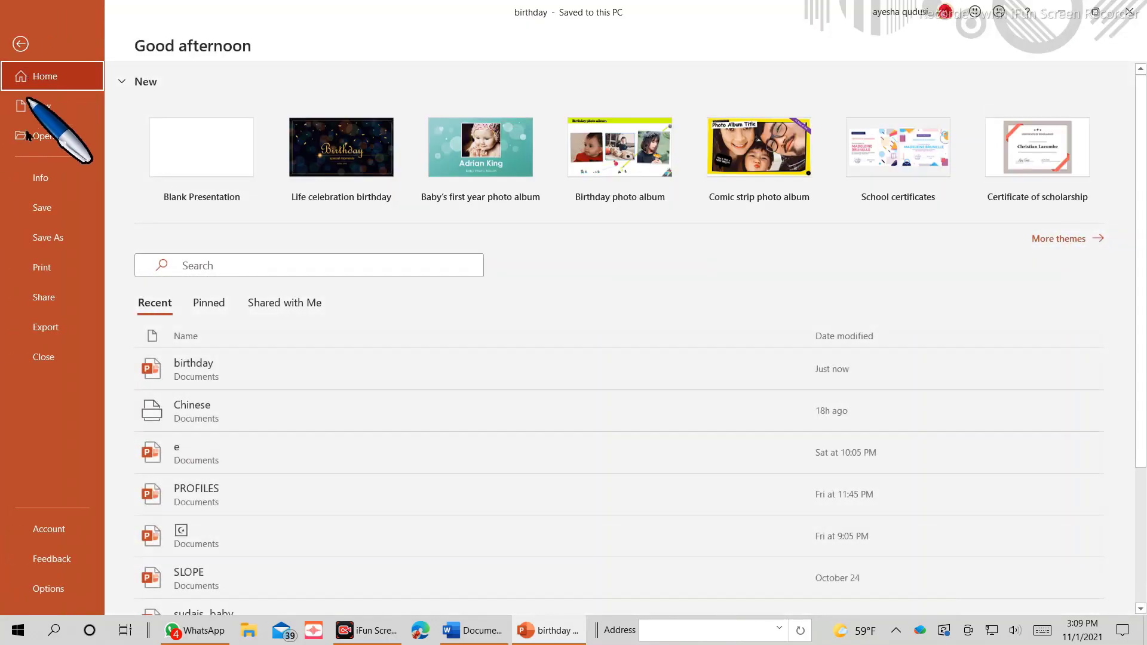
pyautogui.click(54, 237)
pyautogui.click(239, 231)
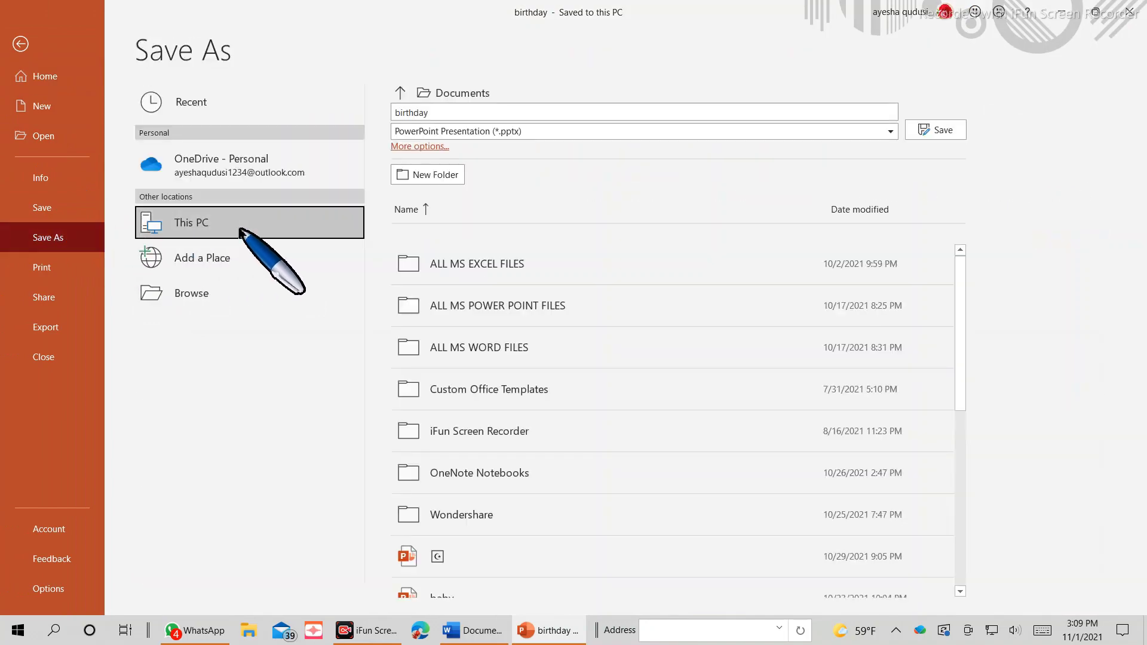
pyautogui.click(502, 131)
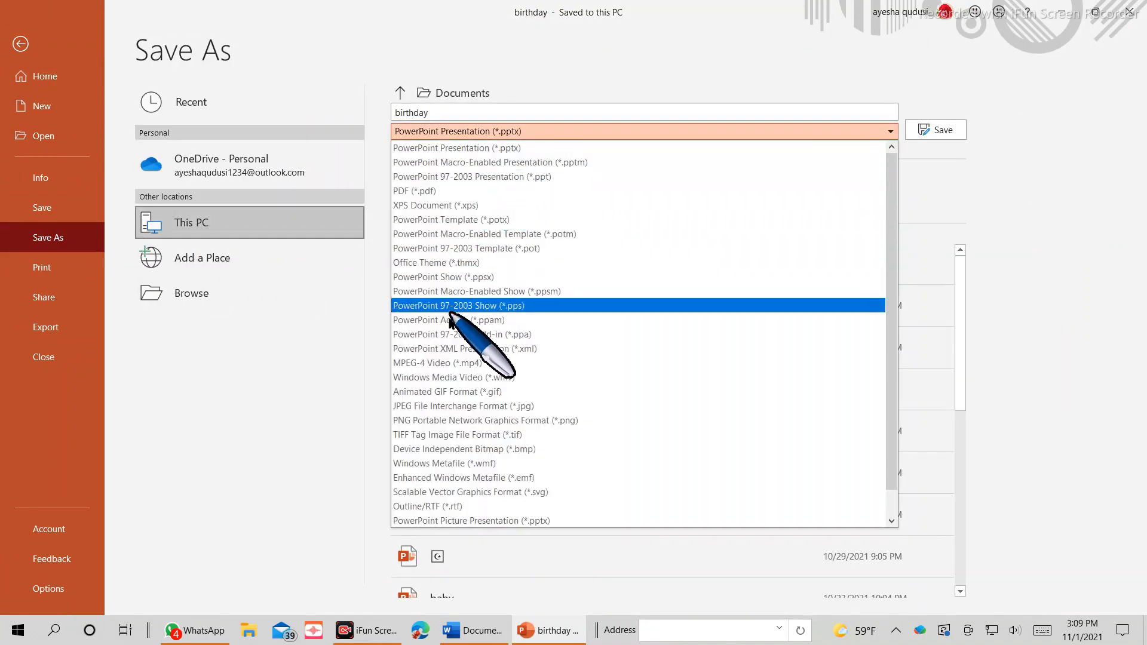
pyautogui.click(439, 363)
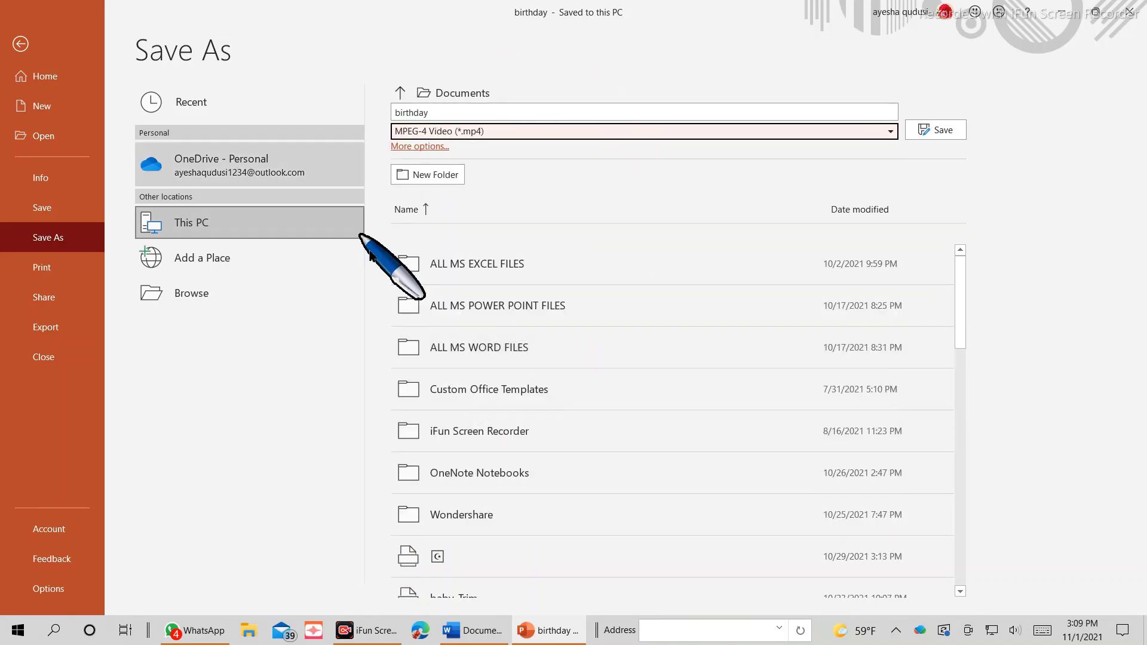
pyautogui.click(936, 130)
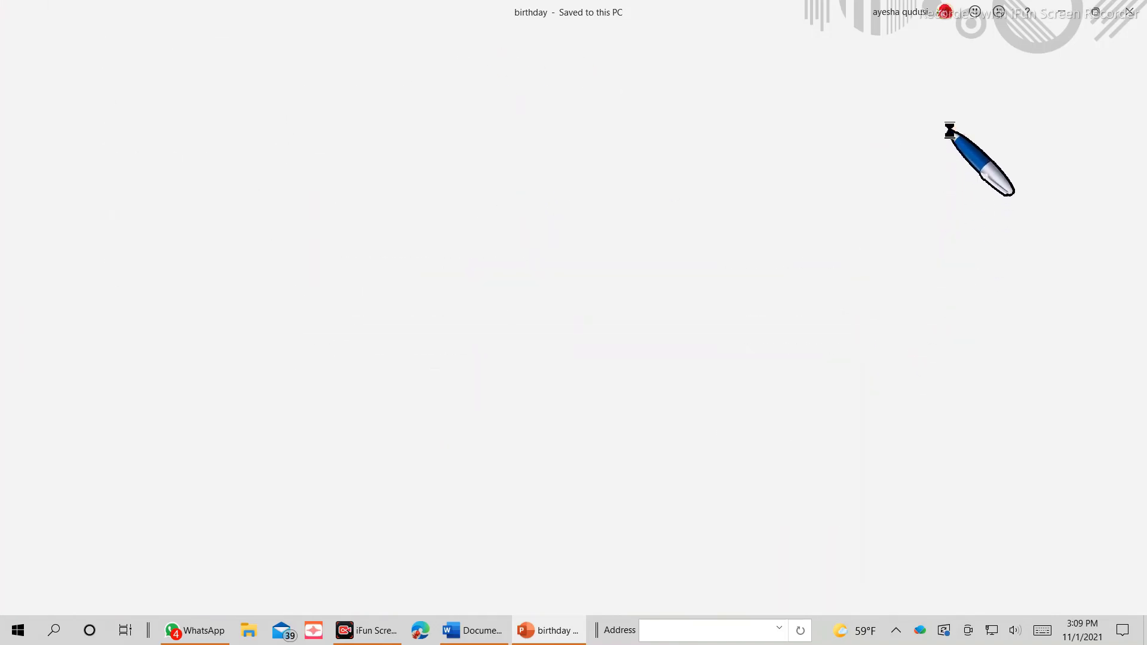
# Step: View slides 2, 3 and 4 of the album while the video exports
pyautogui.click(36, 278)
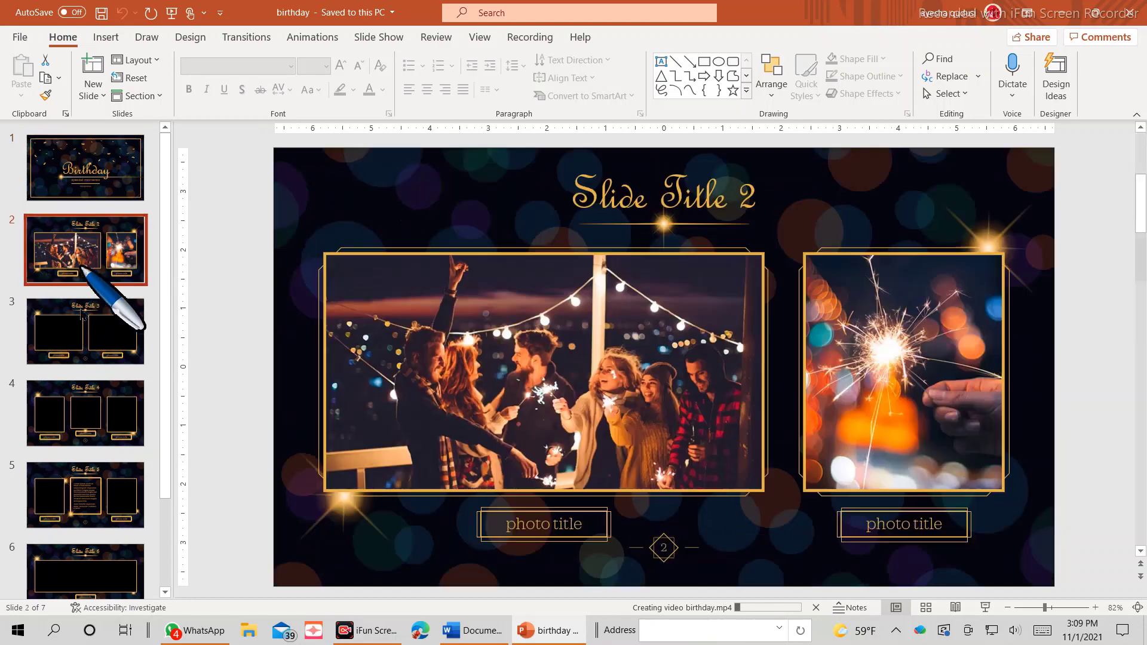
pyautogui.click(42, 353)
pyautogui.click(51, 392)
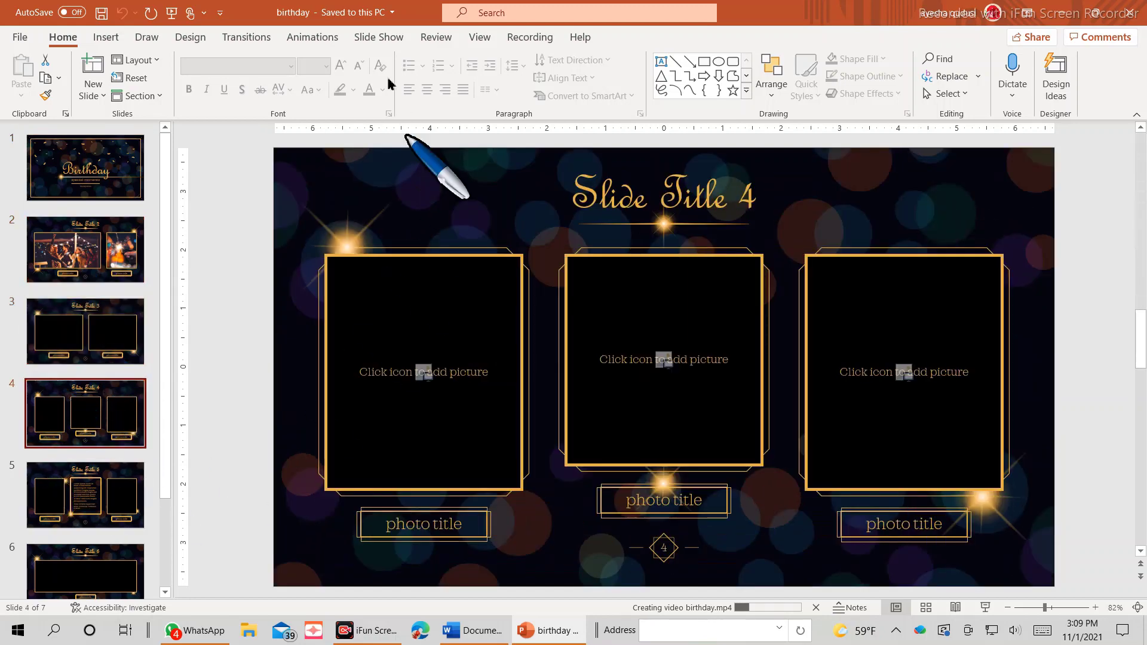
# Step: Close the birthday presentation, answer the pending video export warning, and exit PowerPoint
pyautogui.click(24, 40)
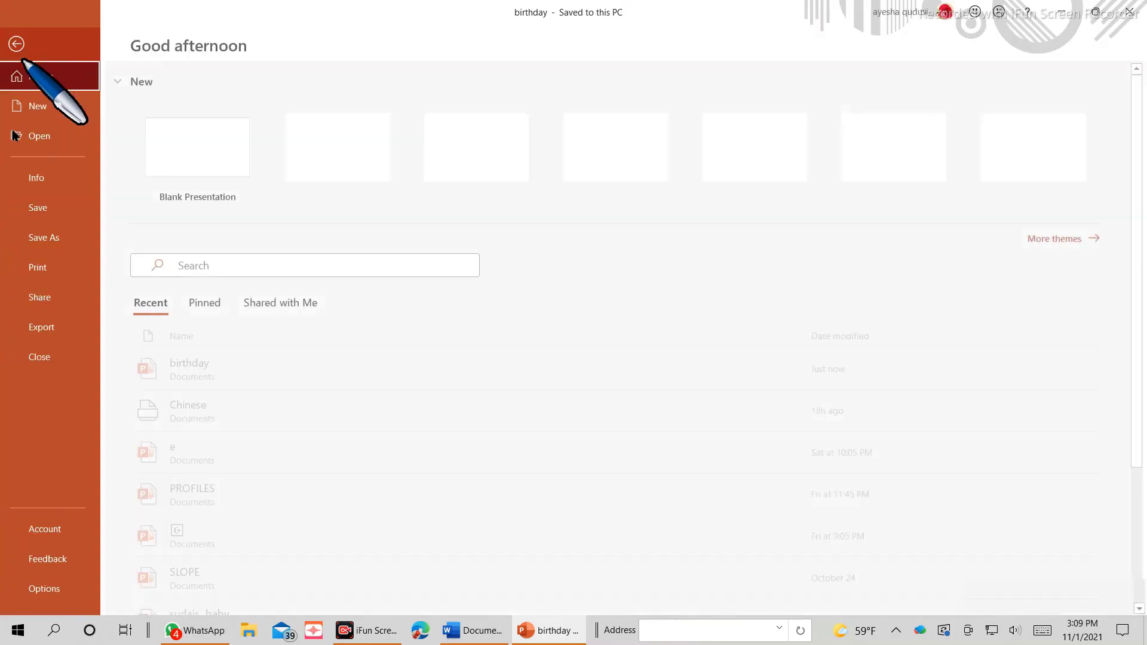
pyautogui.click(1130, 12)
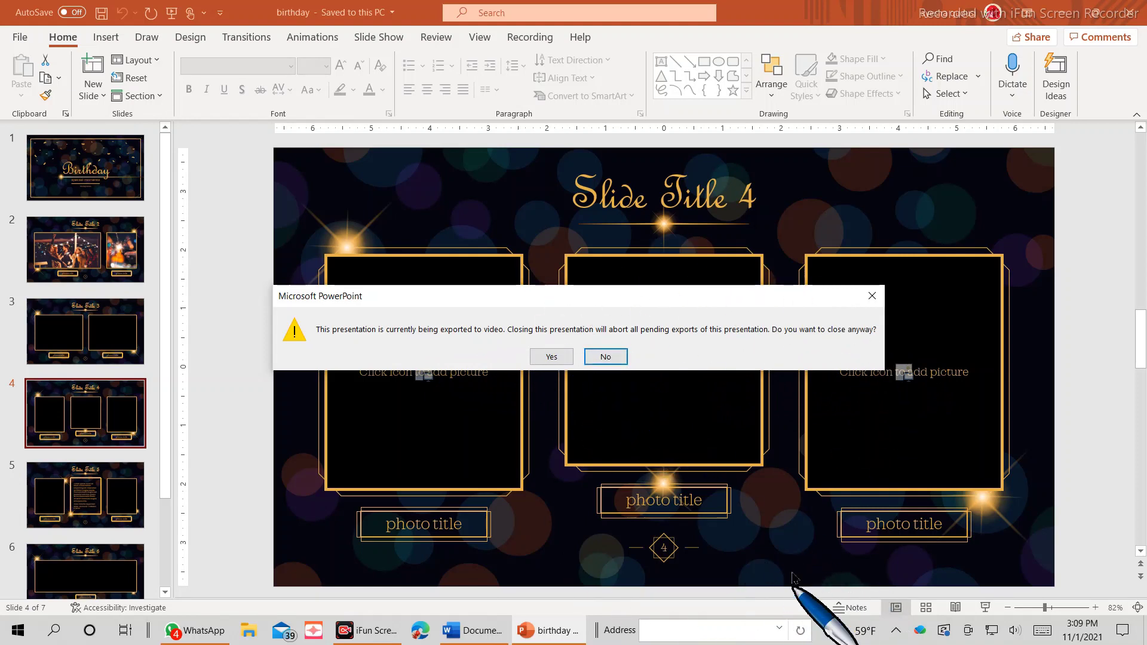
pyautogui.click(605, 356)
pyautogui.click(1127, 13)
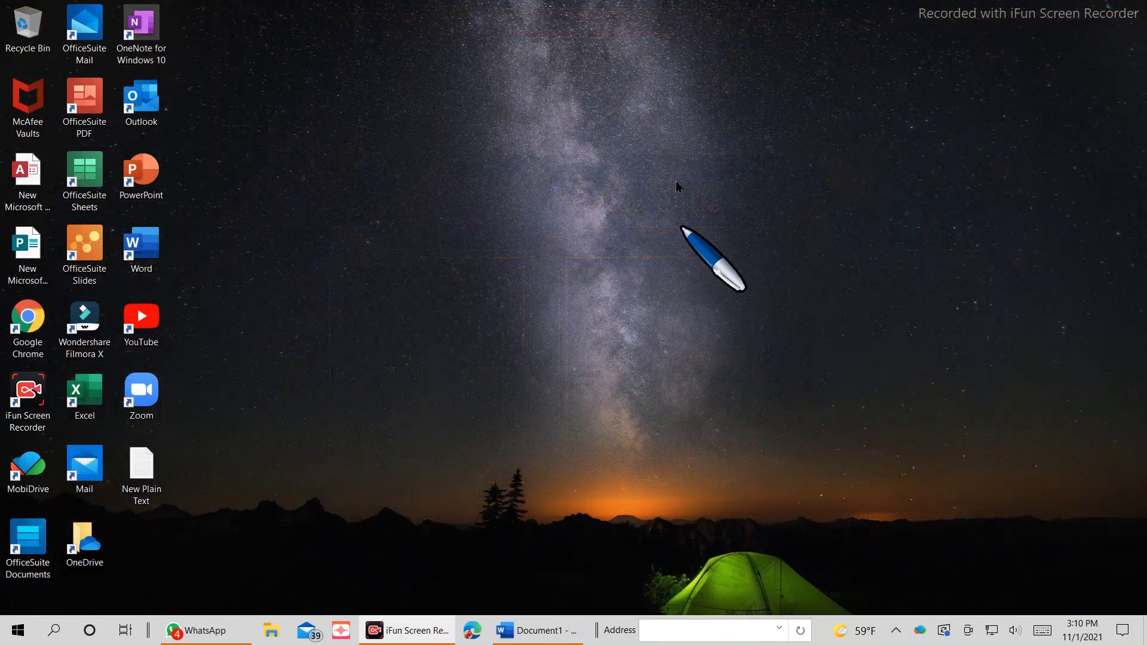
# Step: Relaunch PowerPoint, reopen the recent 'birthday' presentation, then close it again
pyautogui.doubleClick(144, 172)
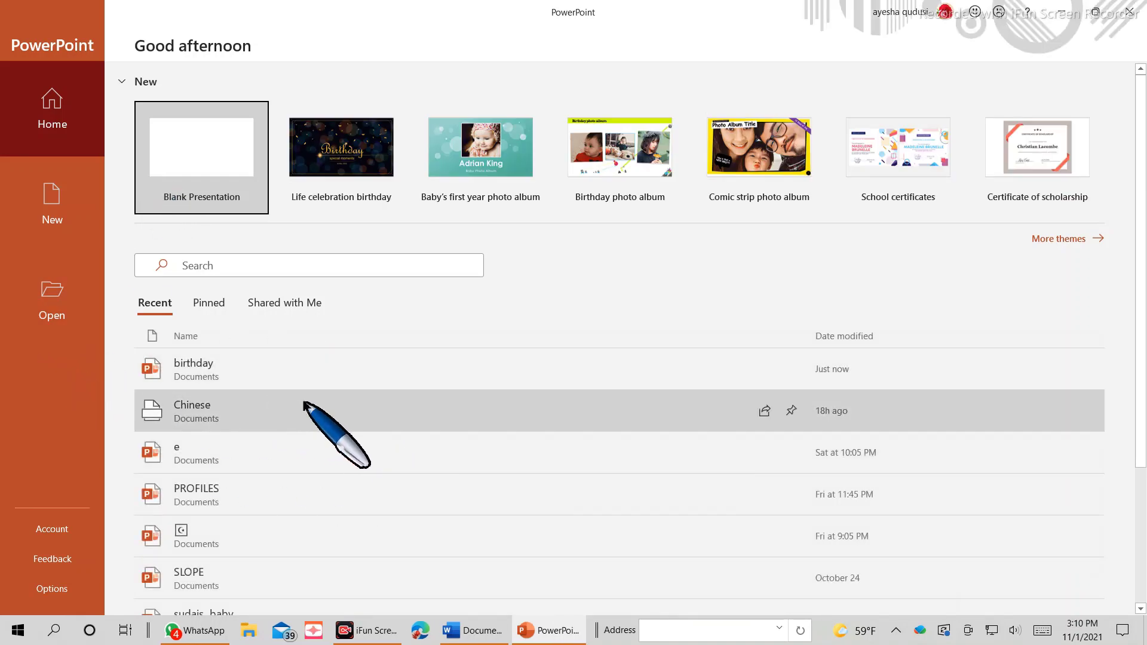
pyautogui.click(221, 367)
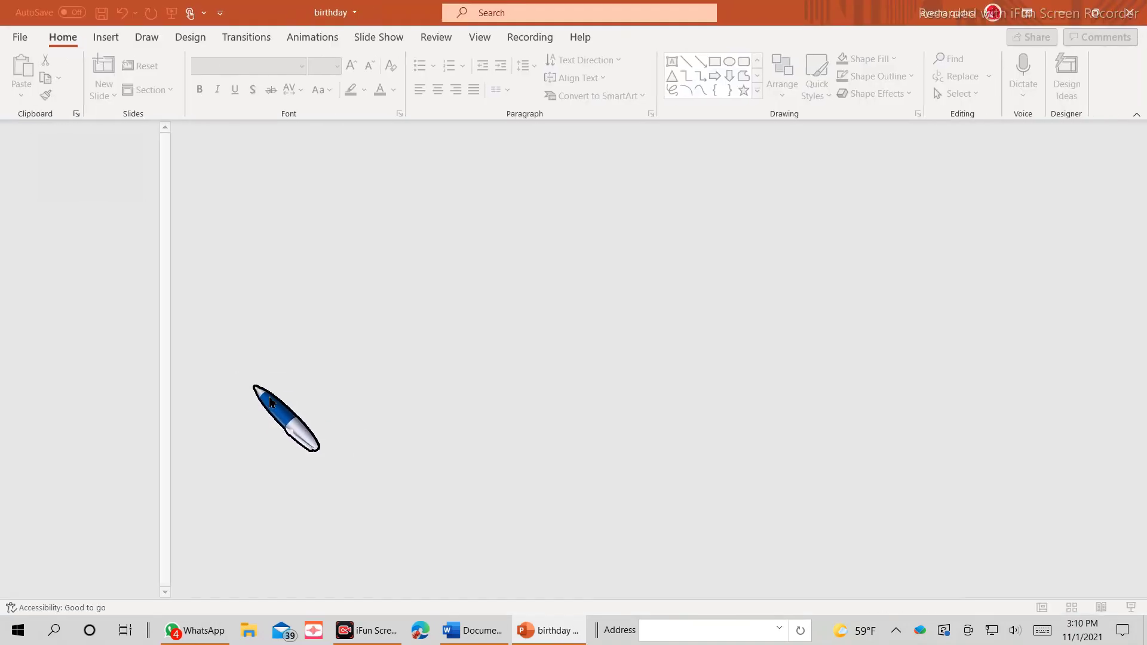
pyautogui.scroll(-3, 89, 334)
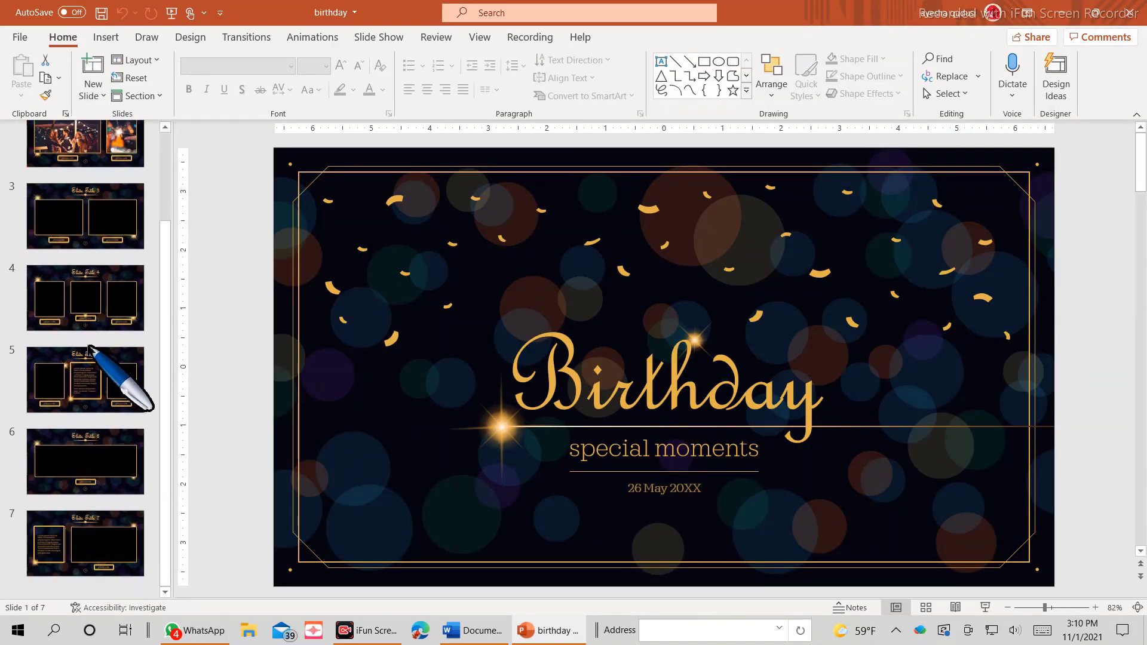
pyautogui.click(22, 40)
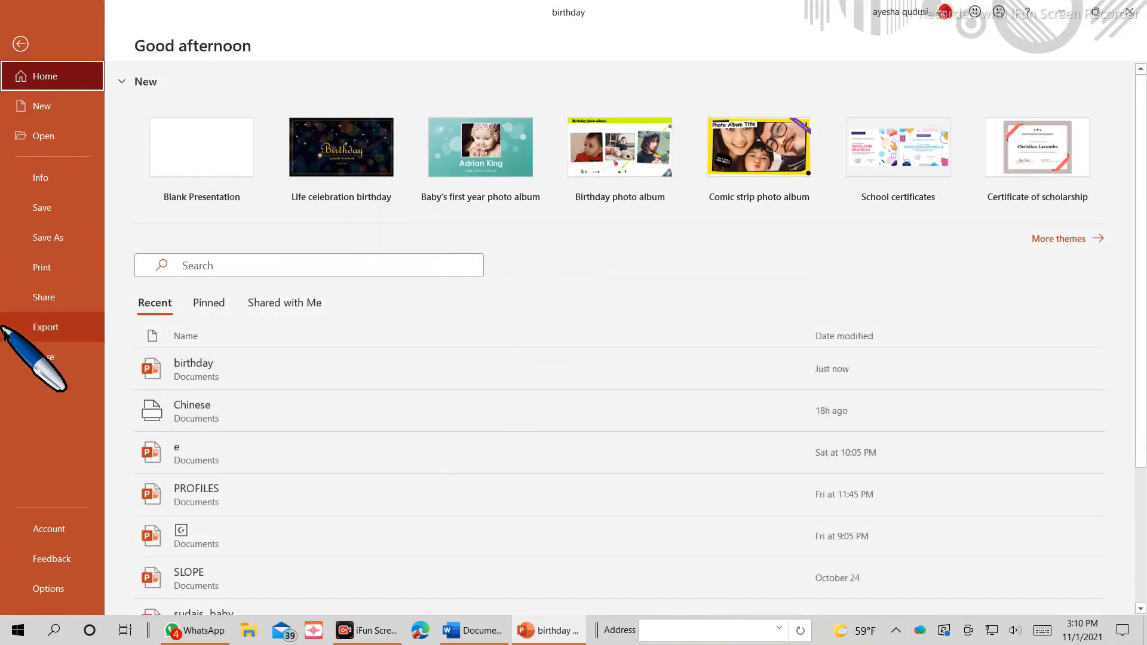
pyautogui.click(57, 357)
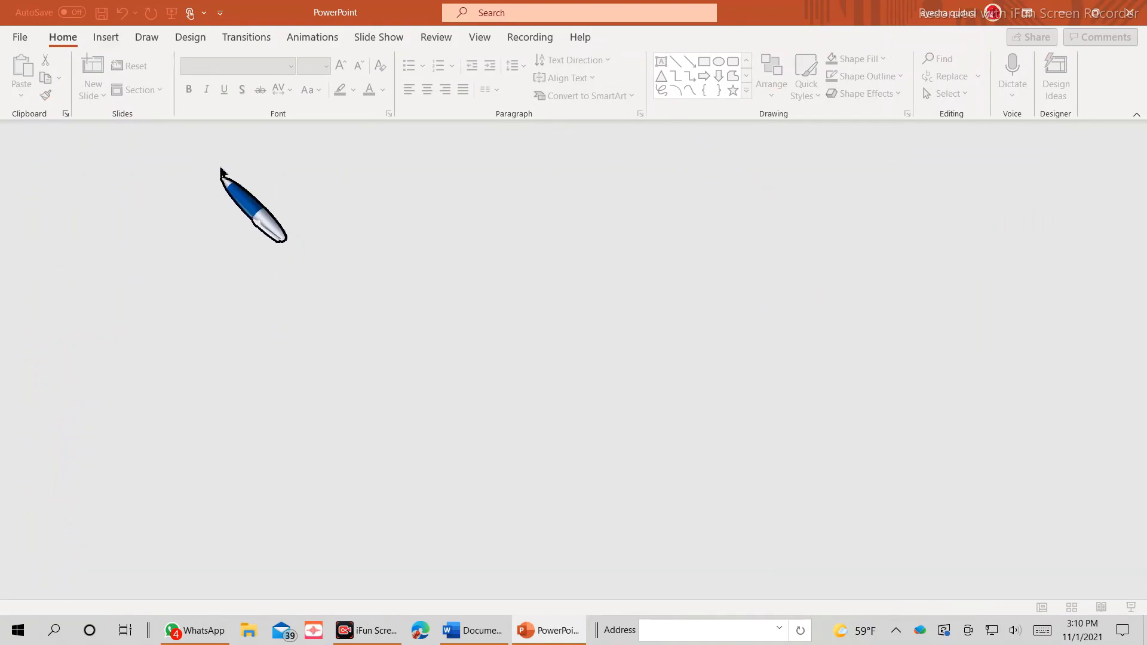
pyautogui.click(18, 36)
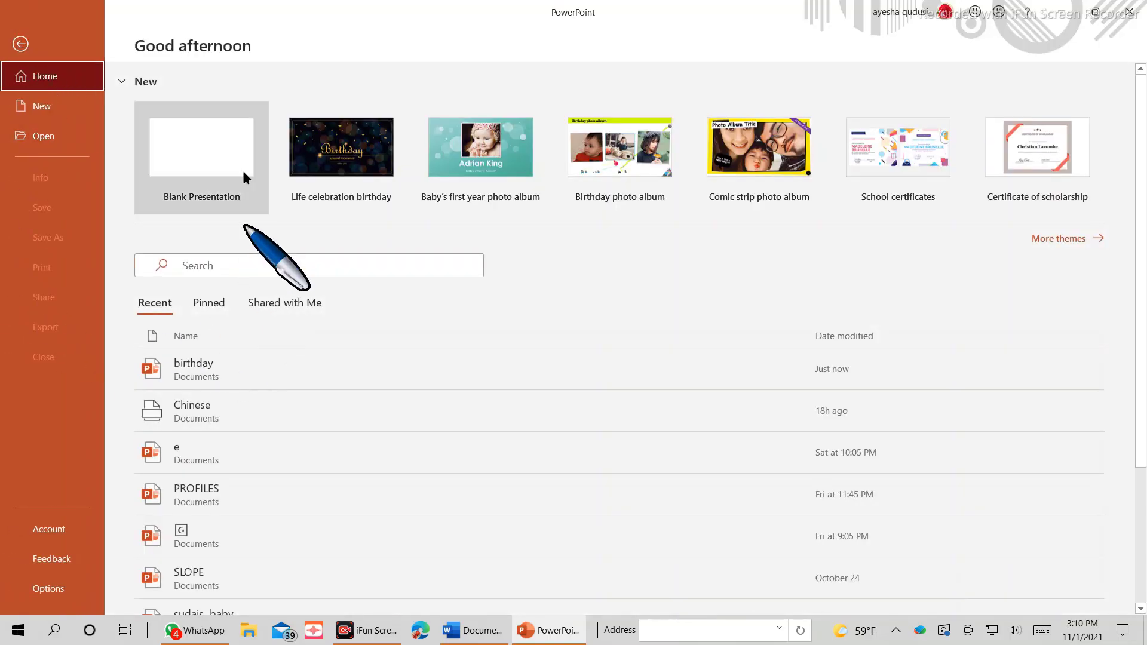
# Step: Create a presentation from the Comic strip photo album template and view slides 2–4
pyautogui.click(747, 171)
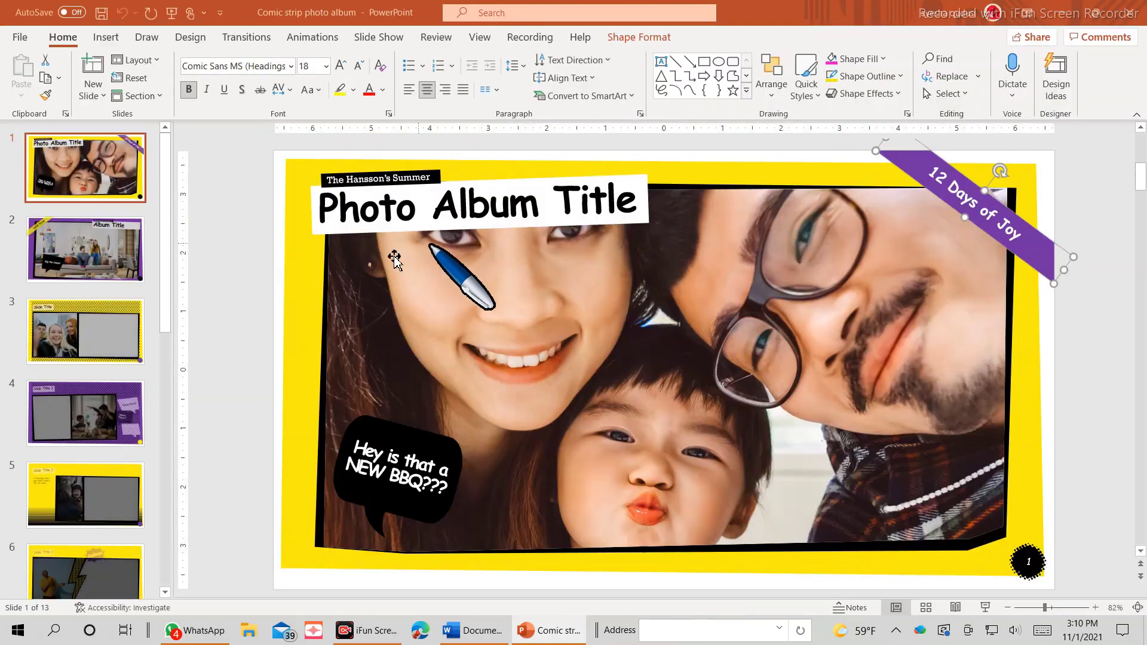
pyautogui.click(114, 257)
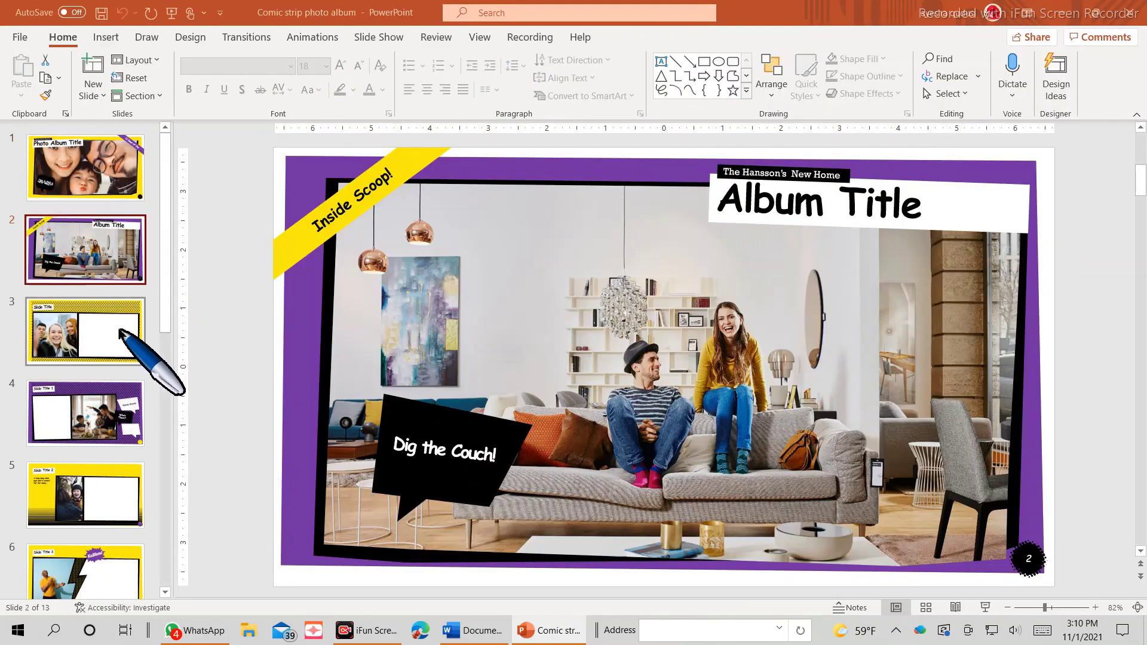
pyautogui.click(114, 329)
pyautogui.click(67, 408)
pyautogui.scroll(-3, 72, 406)
pyautogui.scroll(-4, 72, 406)
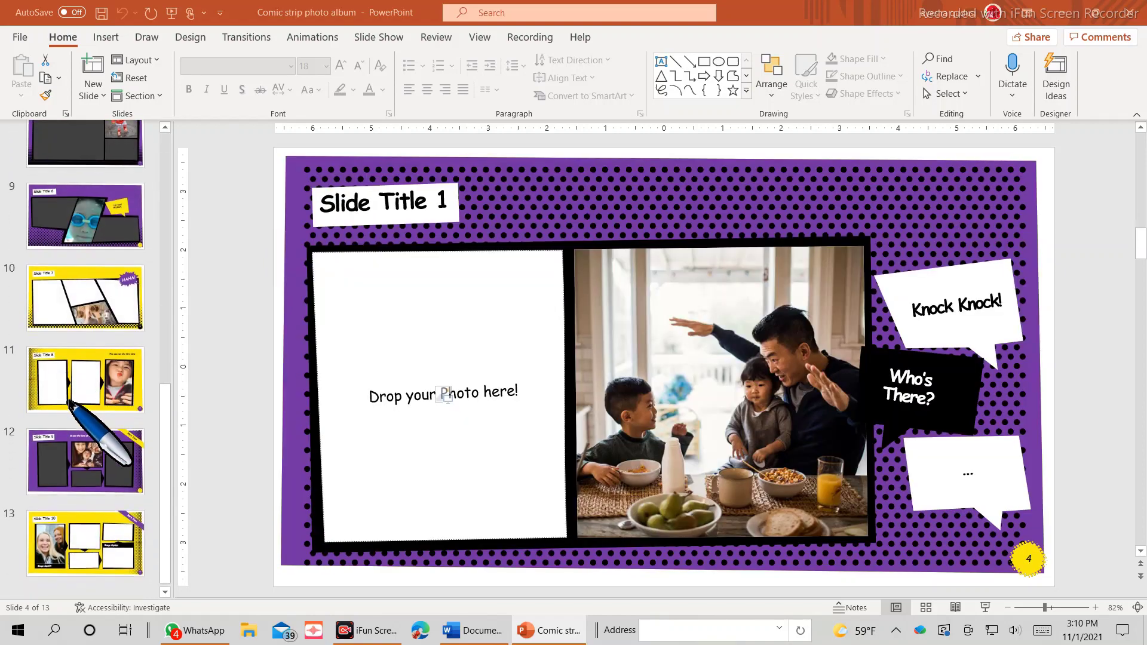
# Step: View slides 11–13 and 10, select slide 10's right comic panel, and close the album
pyautogui.click(72, 398)
pyautogui.click(95, 472)
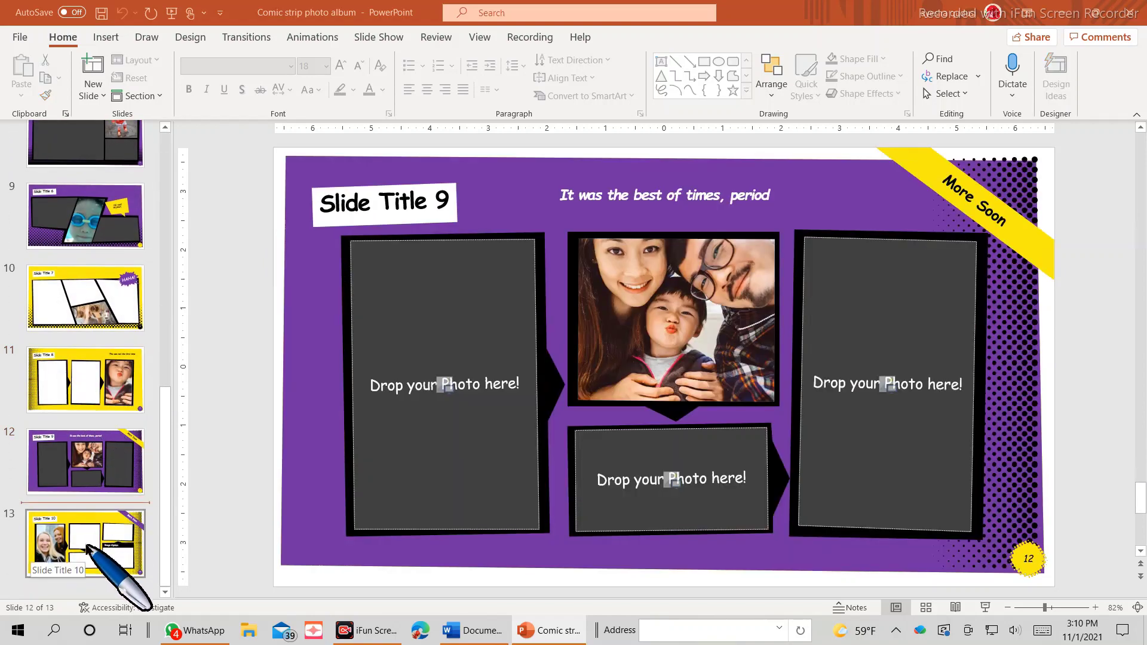
pyautogui.click(89, 537)
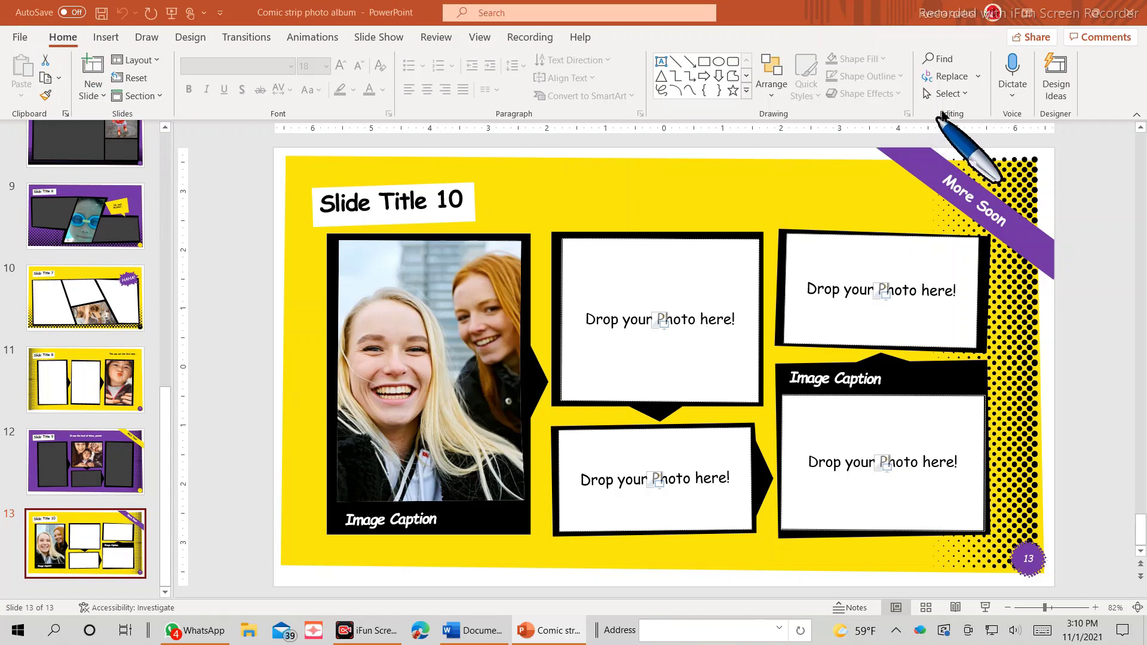
pyautogui.click(139, 311)
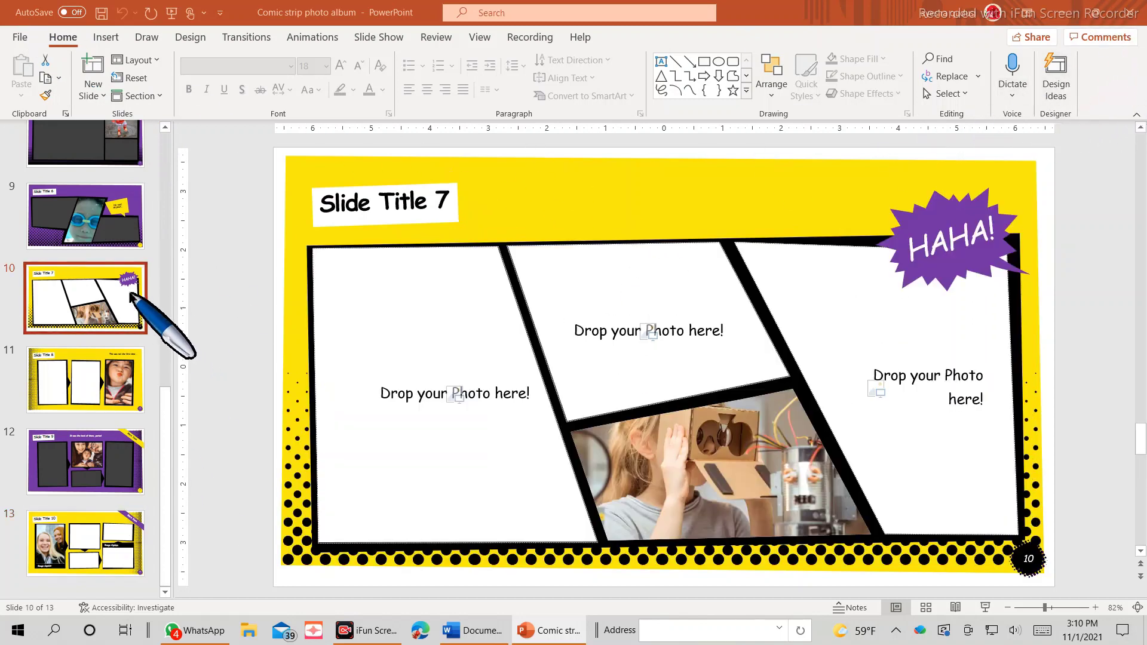
pyautogui.click(956, 418)
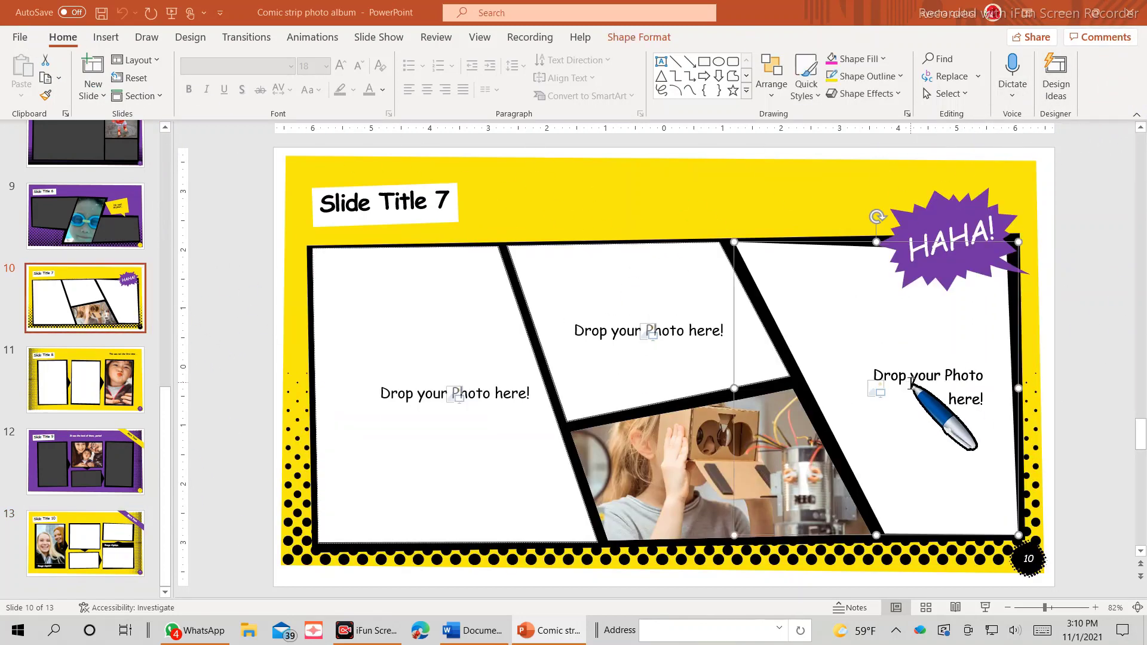
pyautogui.click(1135, 12)
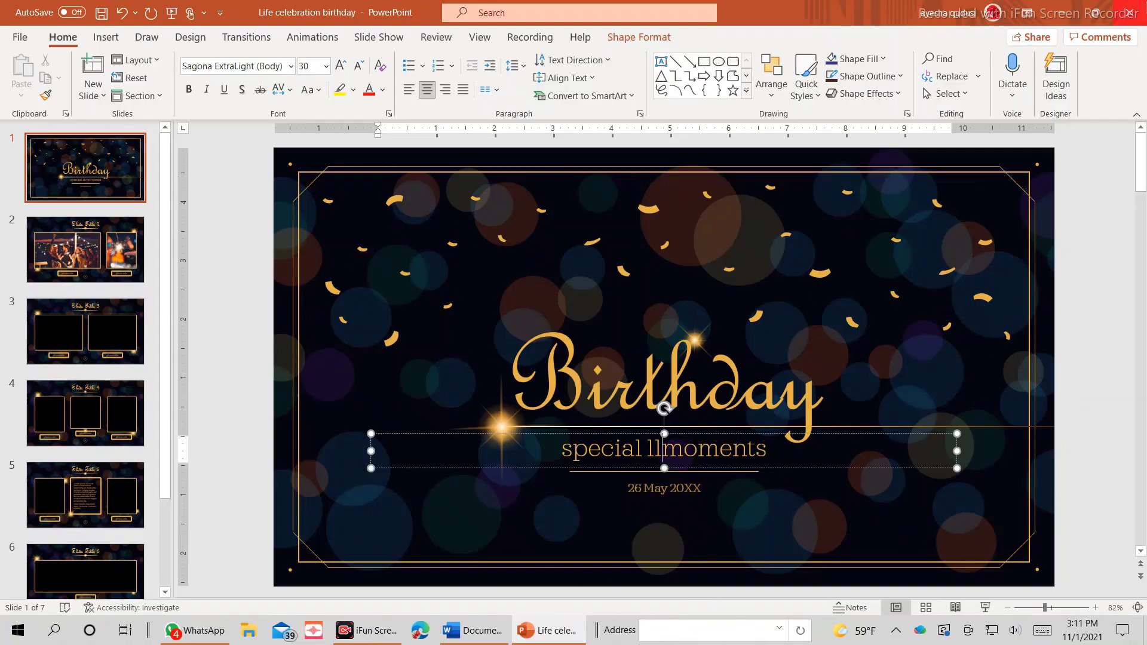
# Step: Close the Life celebration birthday presentation, choosing Don't Save
pyautogui.click(1131, 14)
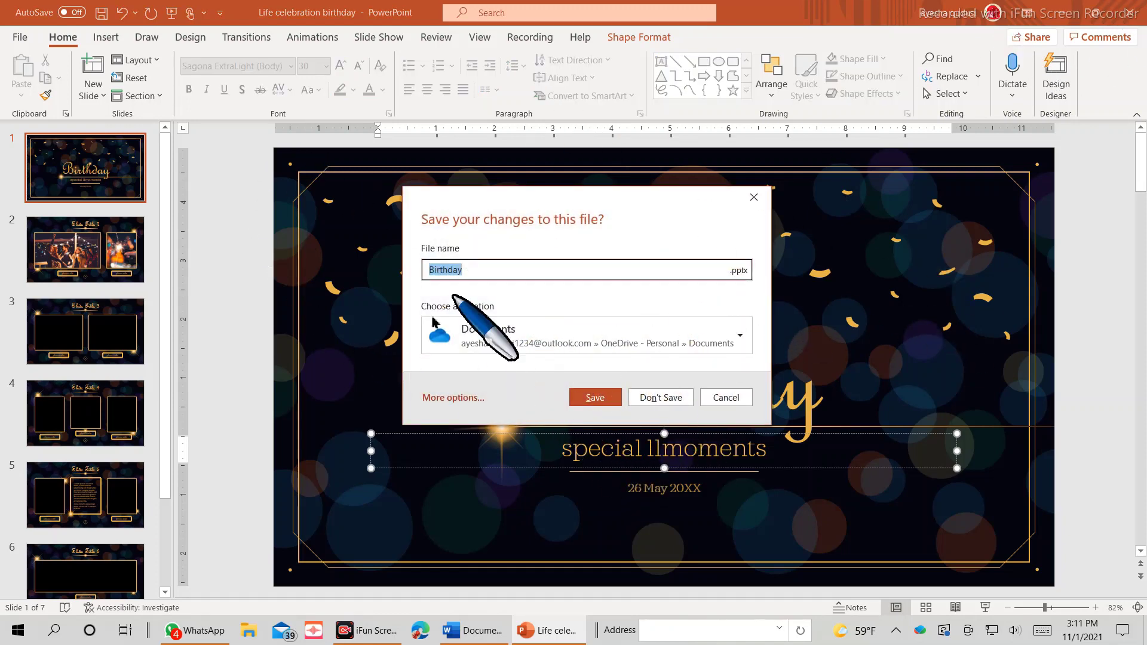
pyautogui.click(660, 398)
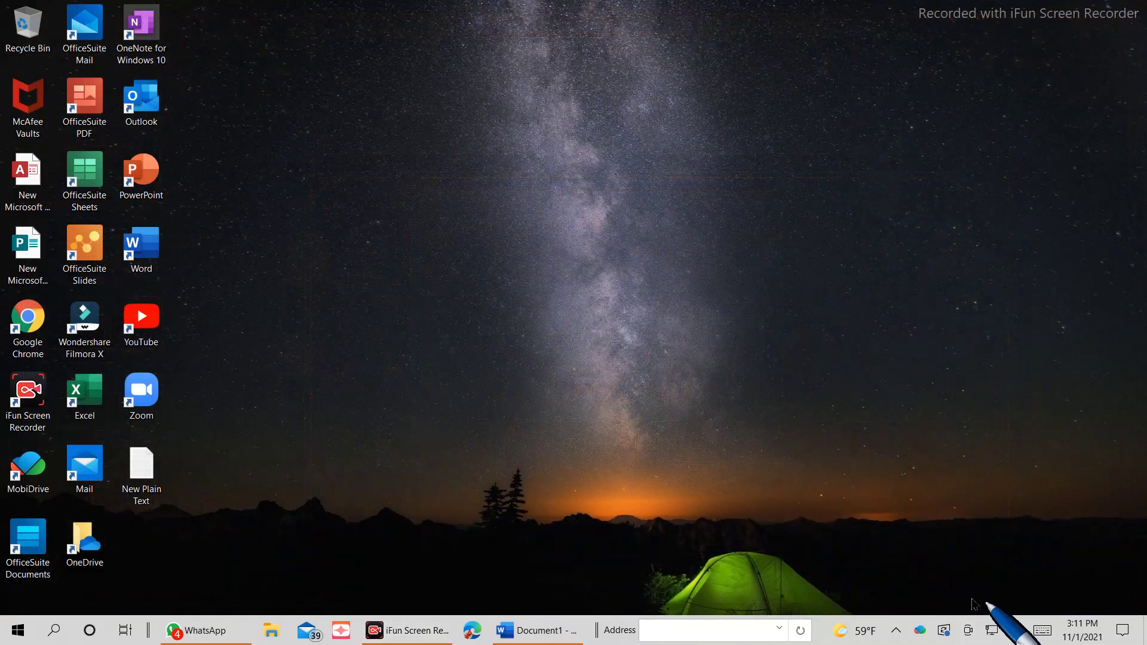
# Step: Relaunch PowerPoint, create a Birthday photo album presentation, and view slides 2 and 8
pyautogui.doubleClick(160, 189)
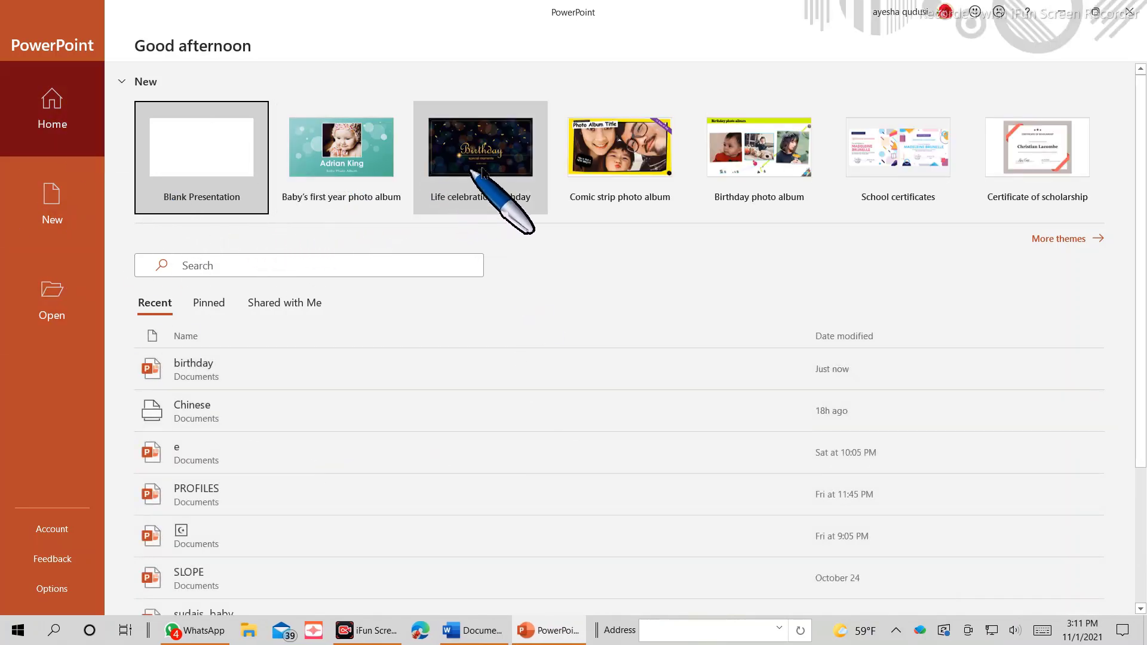
pyautogui.click(747, 163)
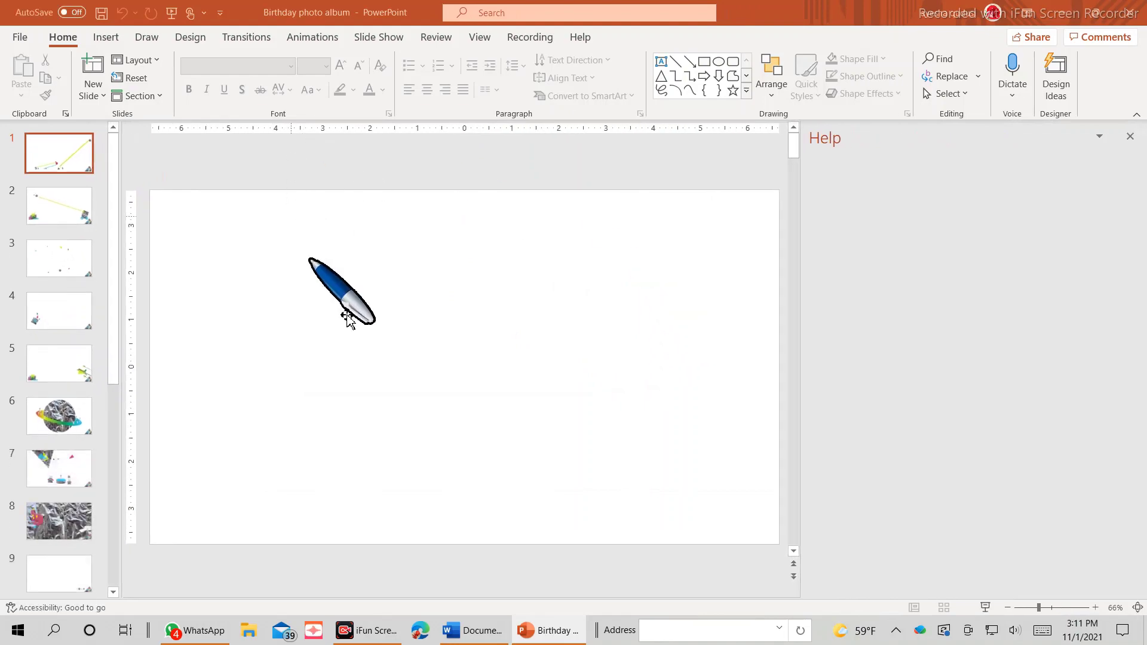
pyautogui.click(60, 206)
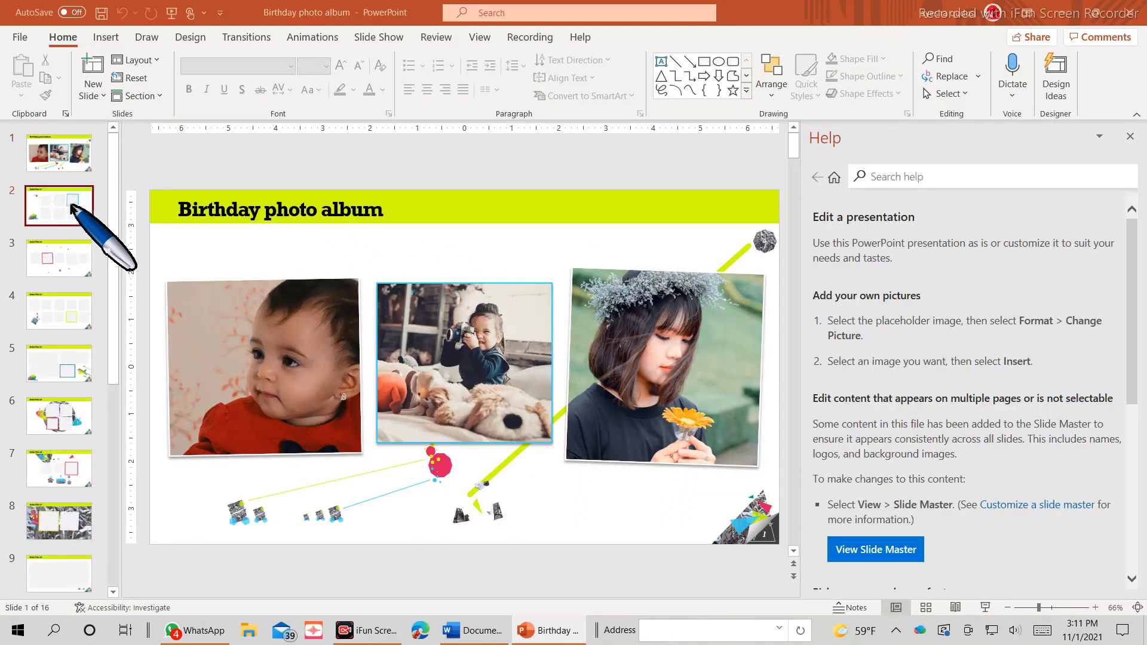
pyautogui.click(67, 514)
pyautogui.scroll(-5, 57, 467)
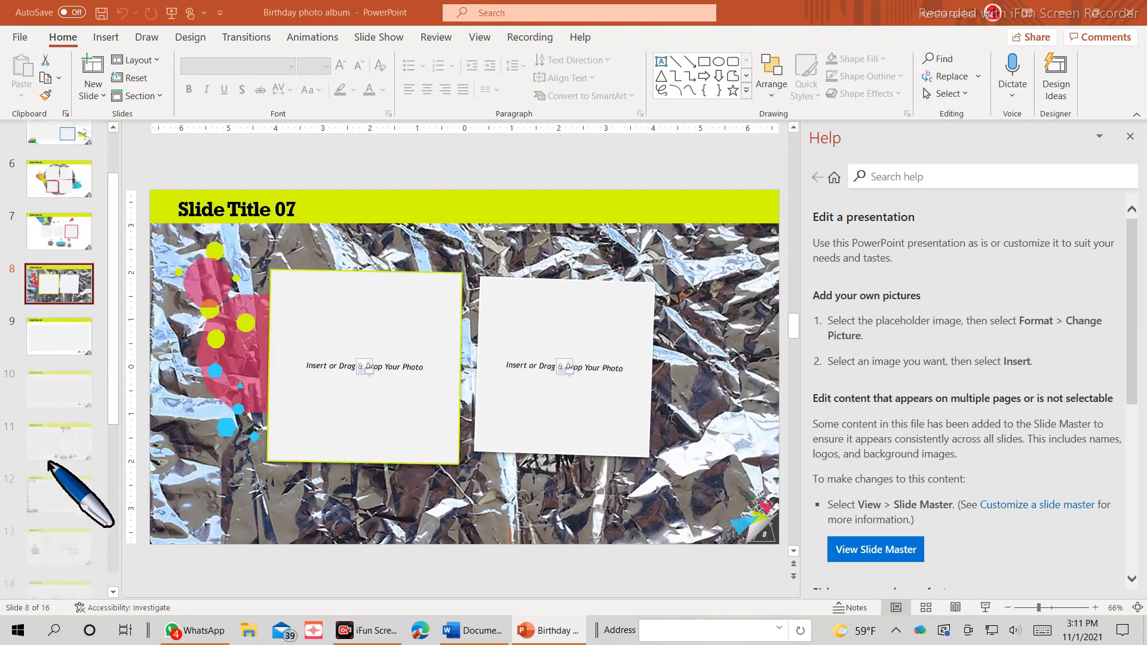
pyautogui.scroll(-3, 36, 299)
pyautogui.click(20, 38)
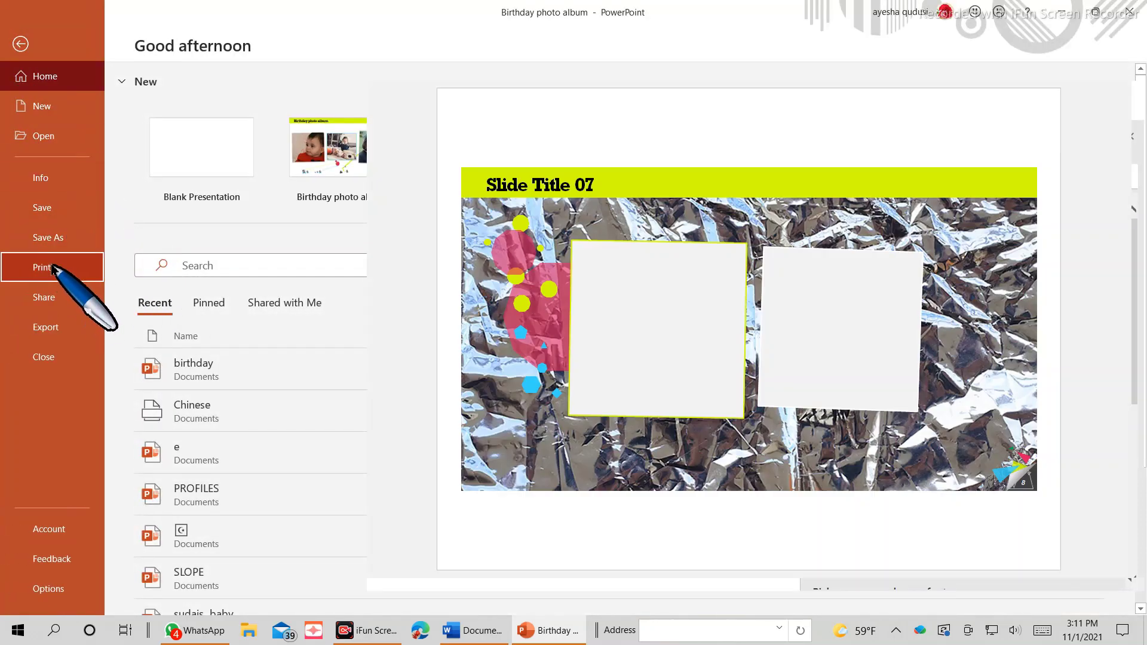
# Step: Print all slides of the Birthday photo album to OneNote (Desktop), collated, after briefly trying uncollated
pyautogui.click(48, 270)
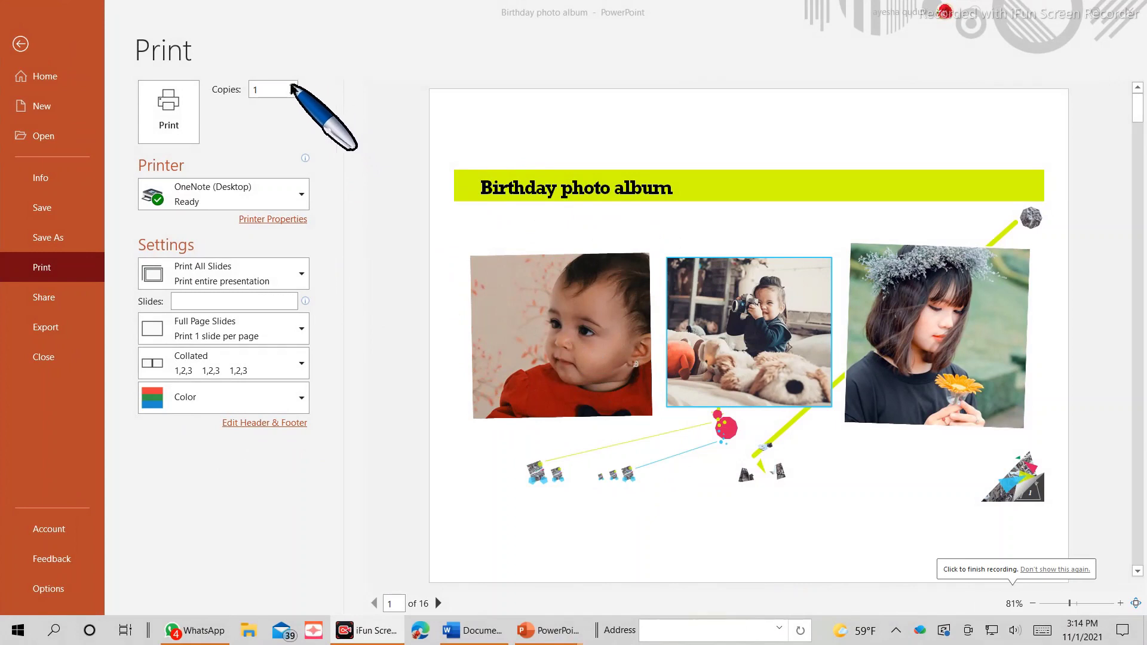
pyautogui.click(293, 86)
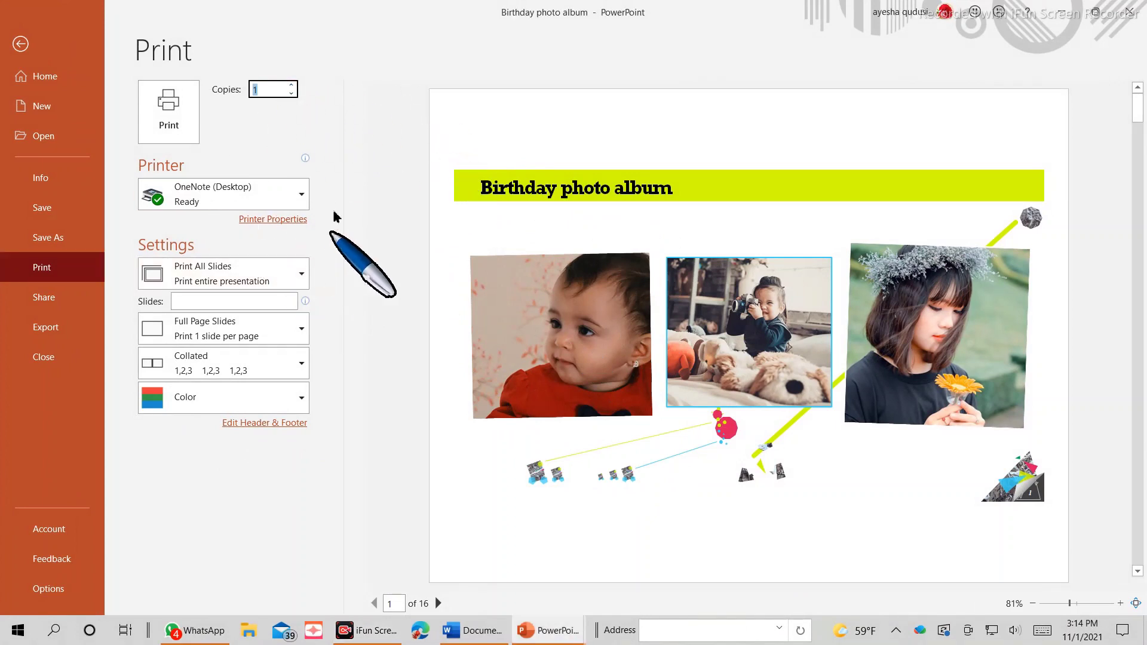
pyautogui.click(278, 272)
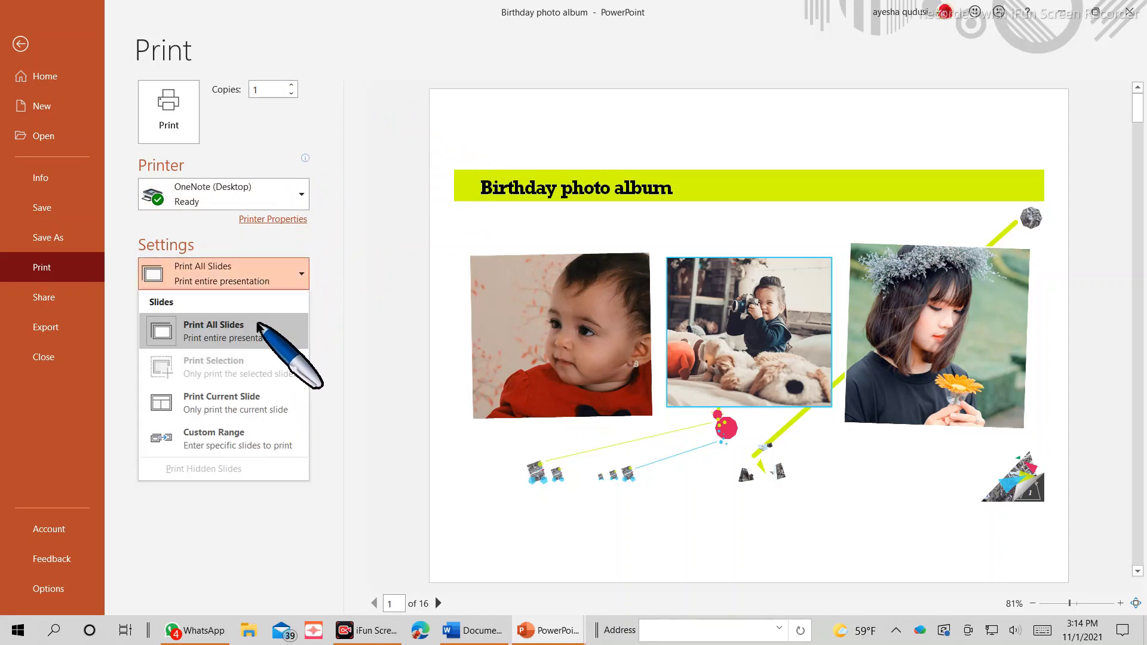
pyautogui.click(276, 328)
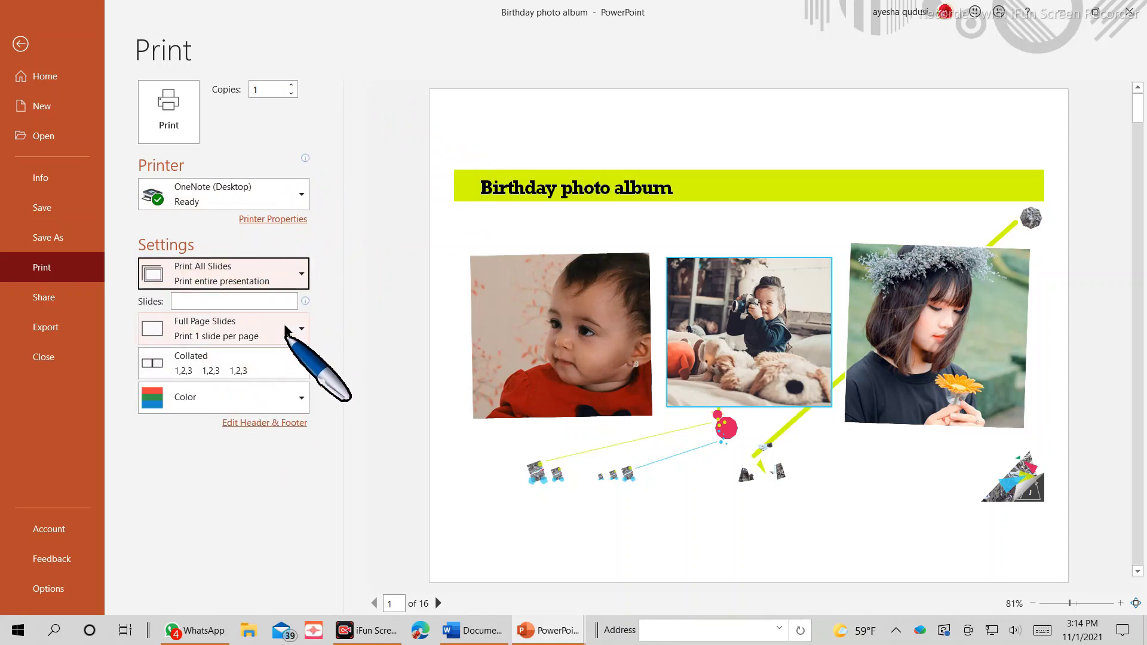
pyautogui.click(300, 362)
pyautogui.click(250, 431)
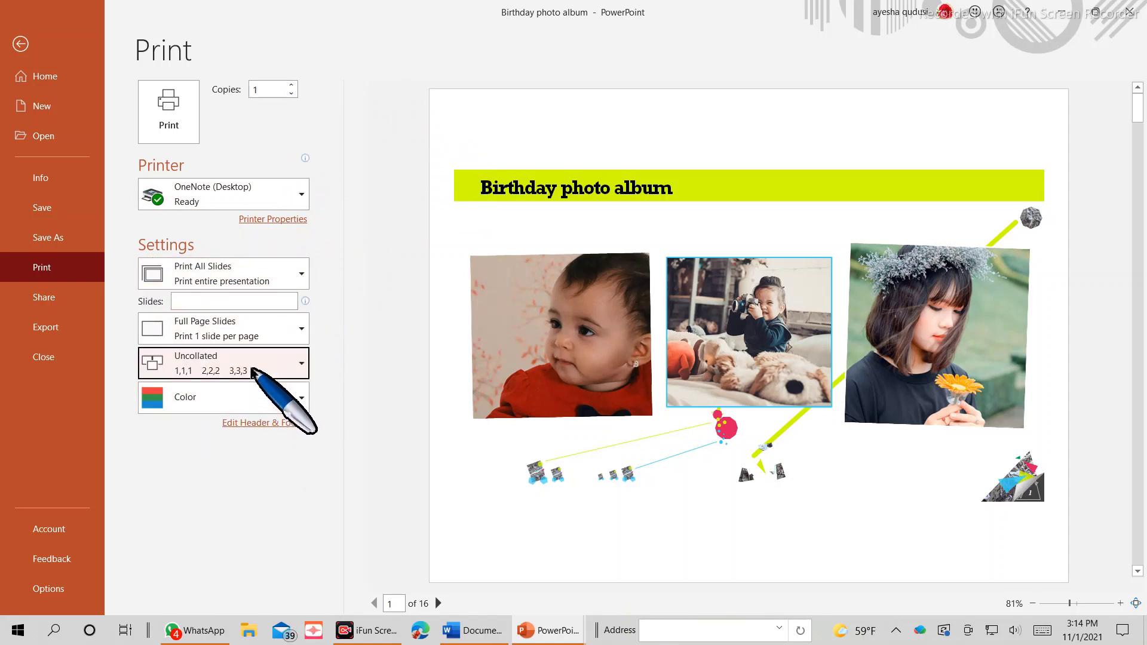
pyautogui.click(299, 365)
pyautogui.click(299, 398)
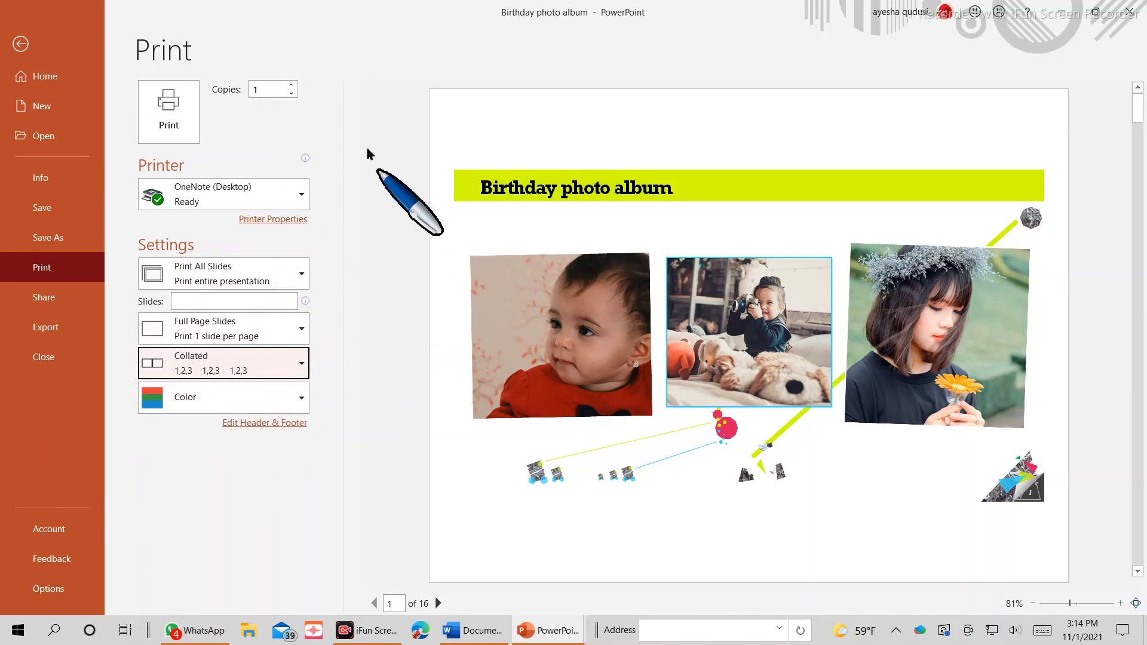
pyautogui.click(172, 103)
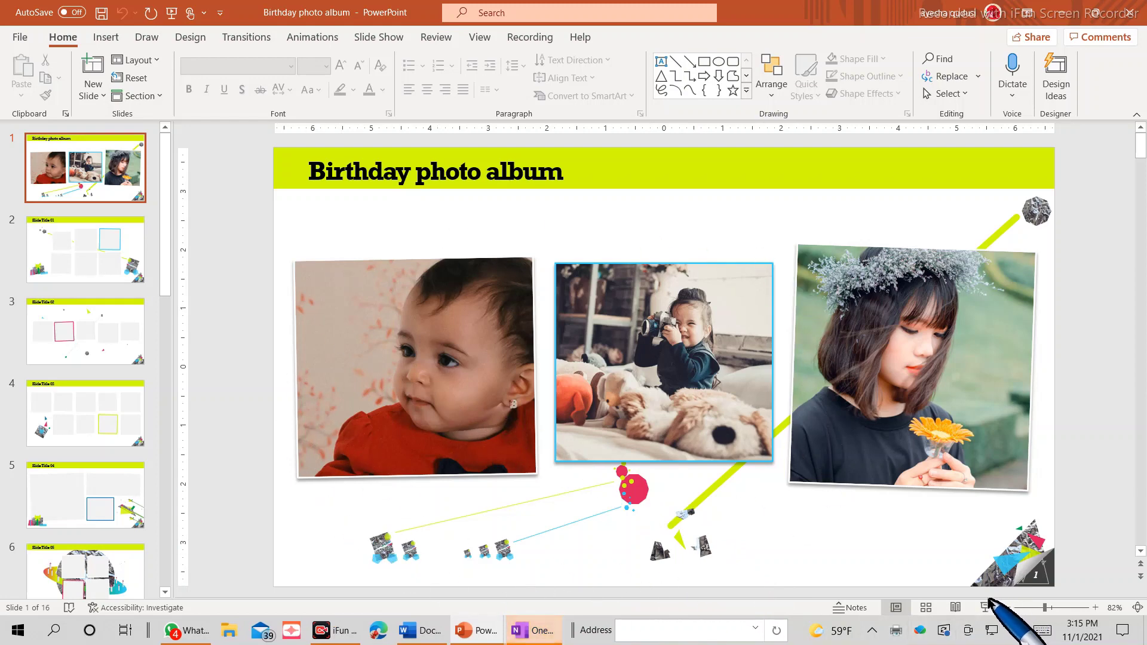
# Step: From File > Share, attach a copy of the Birthday photo album as a PDF
pyautogui.click(24, 39)
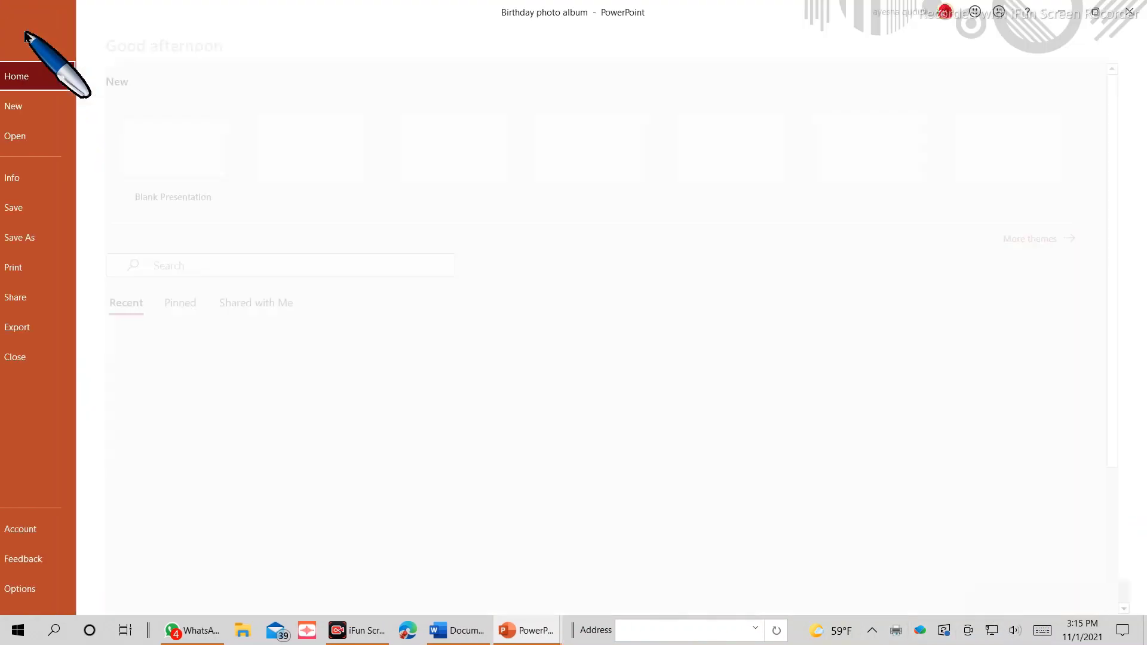
pyautogui.click(58, 303)
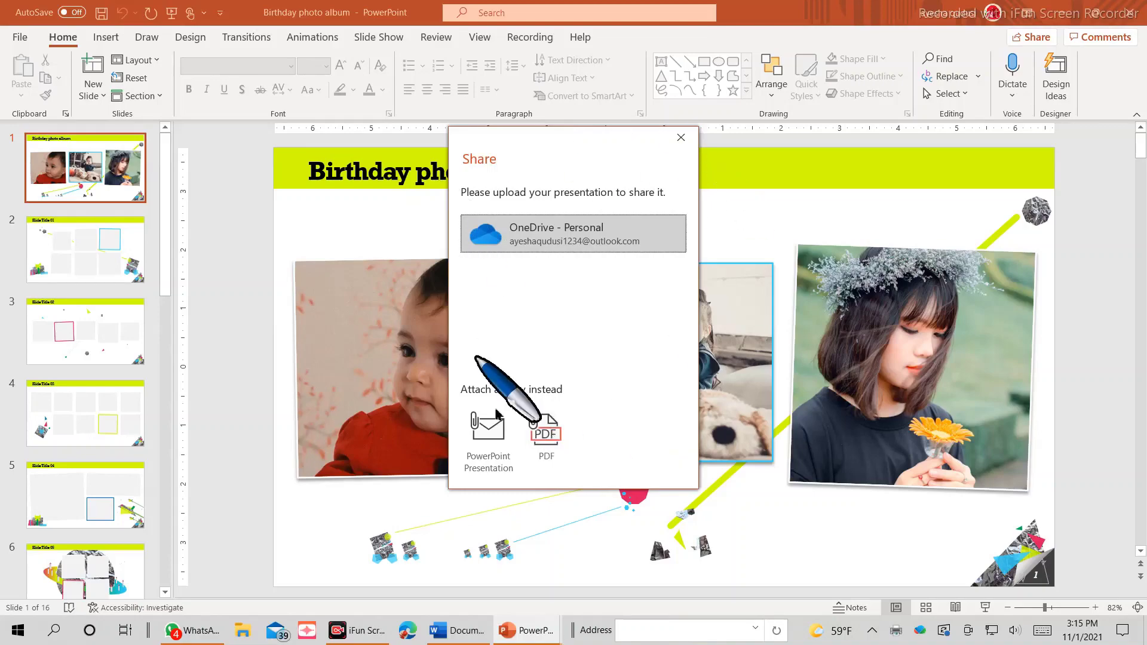
pyautogui.click(545, 432)
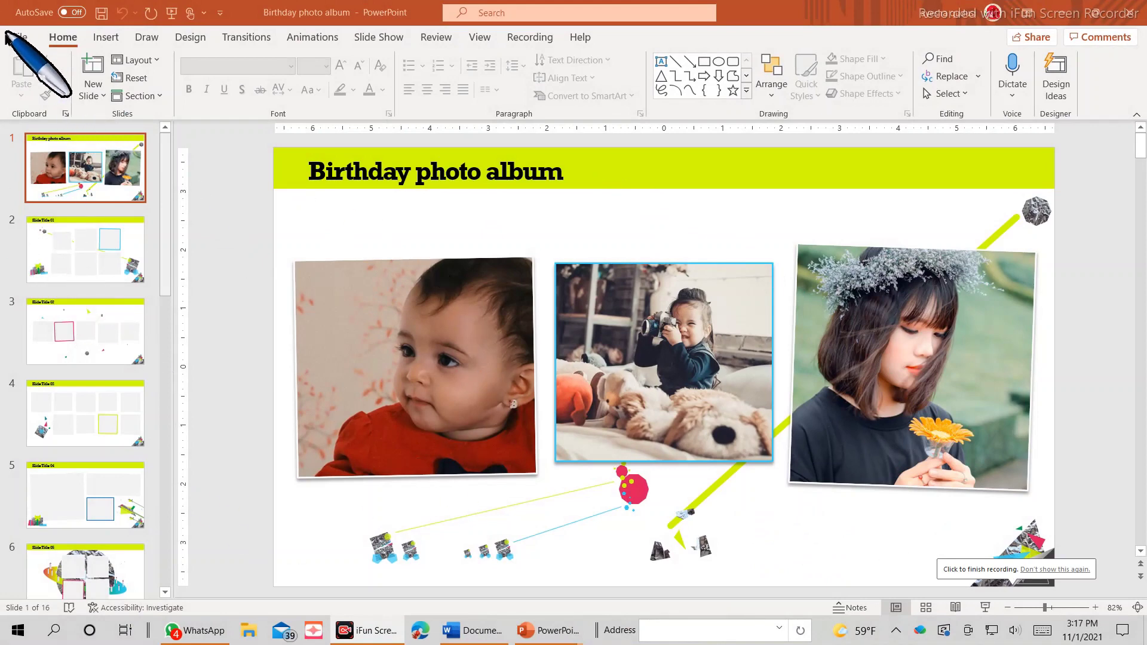
pyautogui.click(21, 37)
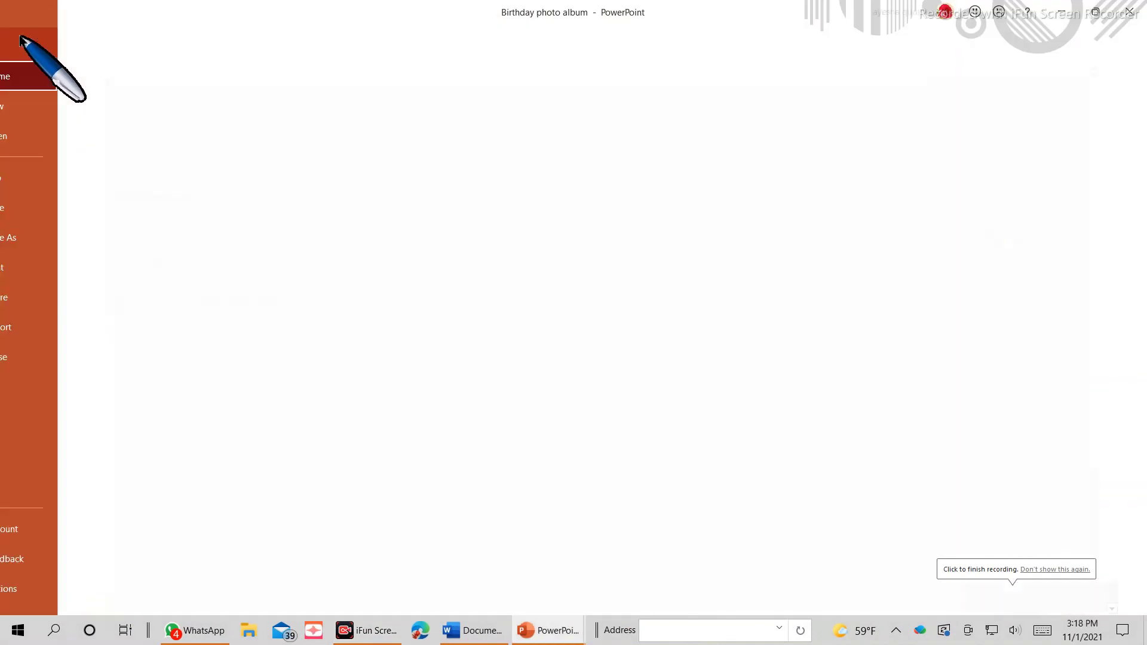
pyautogui.click(79, 187)
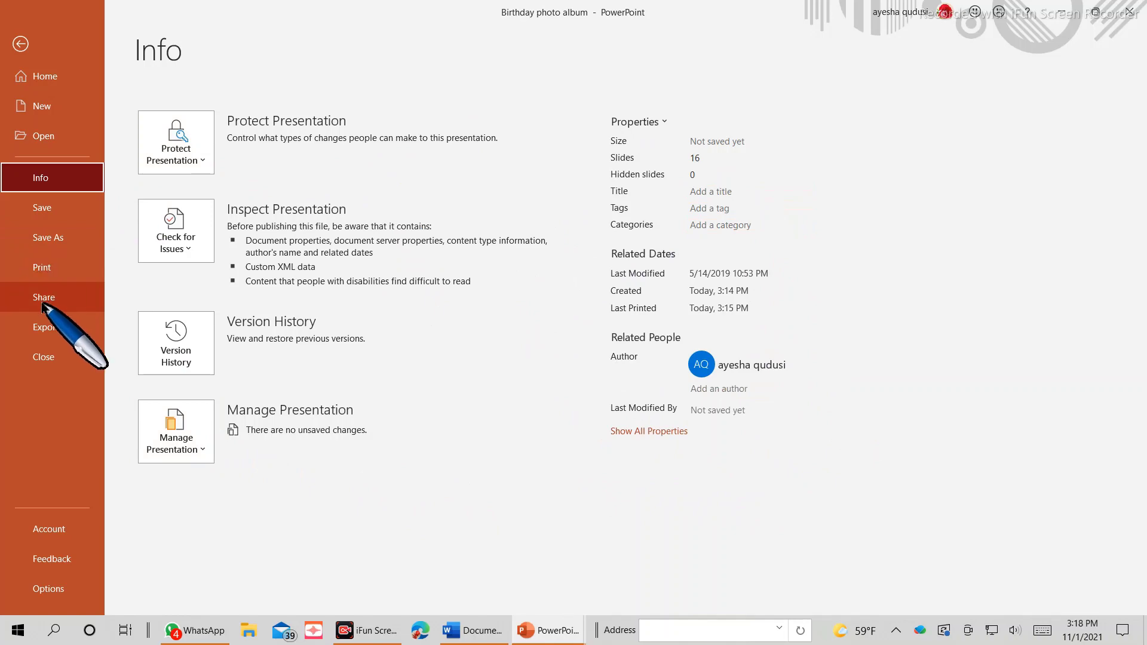
pyautogui.click(21, 46)
pyautogui.click(20, 39)
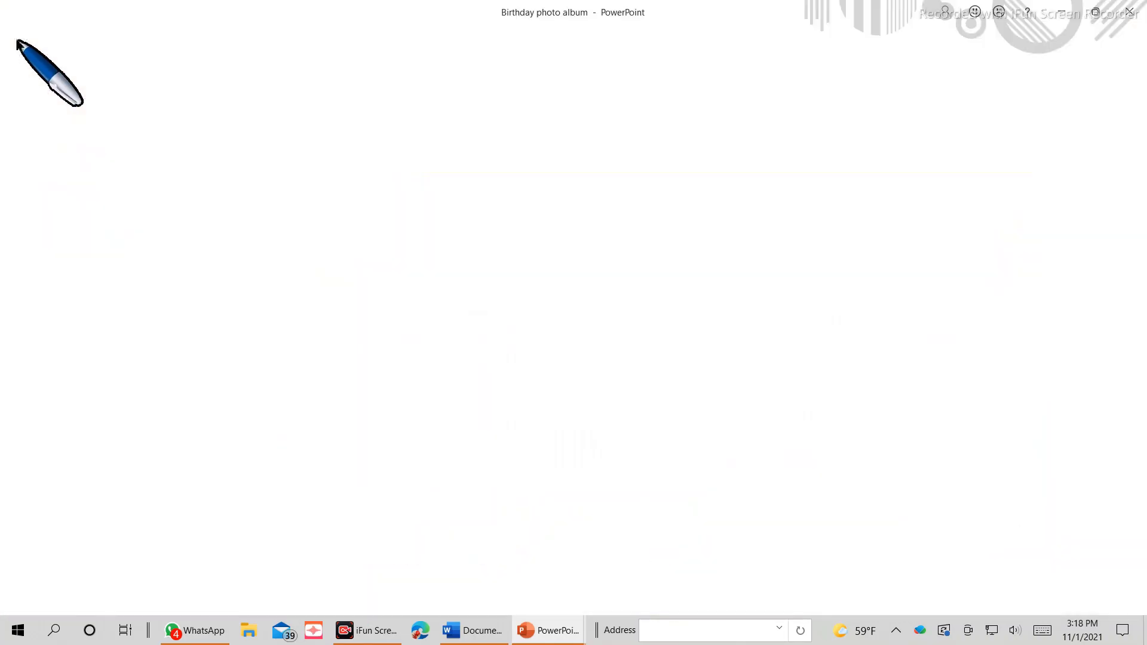
pyautogui.click(37, 326)
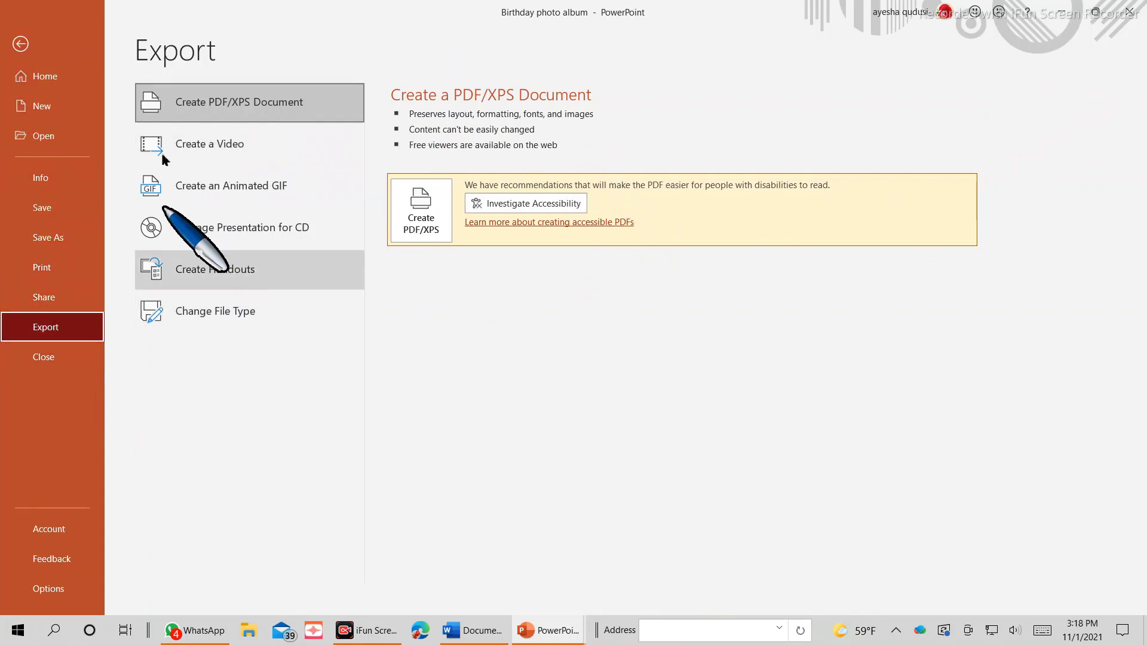
pyautogui.click(20, 45)
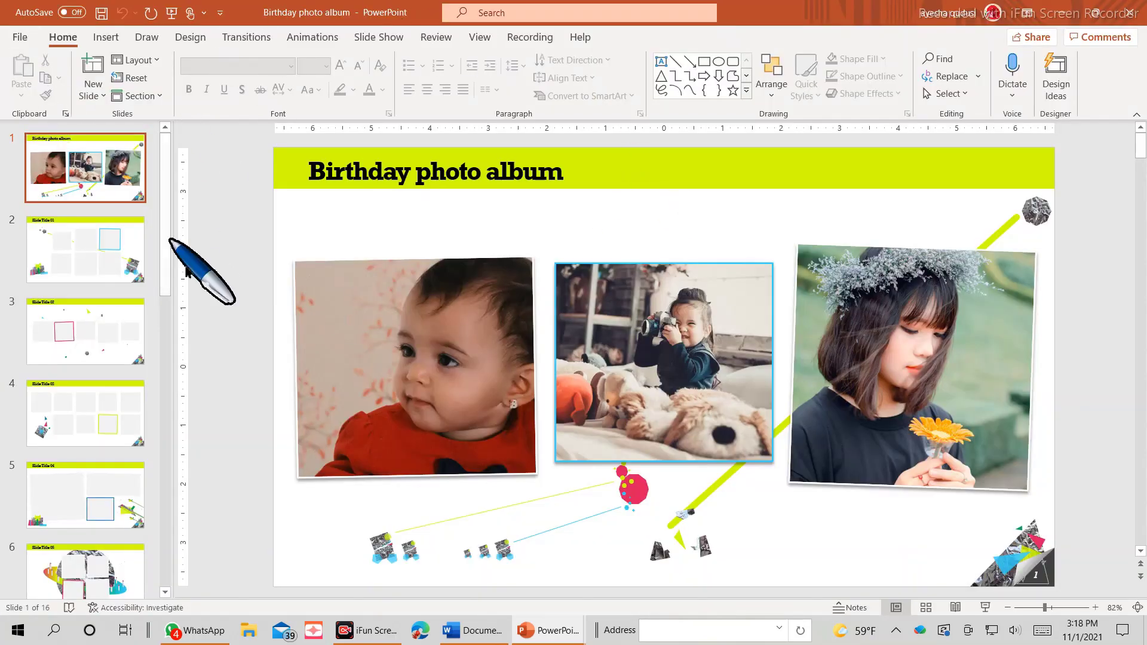
# Step: Search the recent presentations for 'birthday', then create a new blank presentation
pyautogui.click(20, 37)
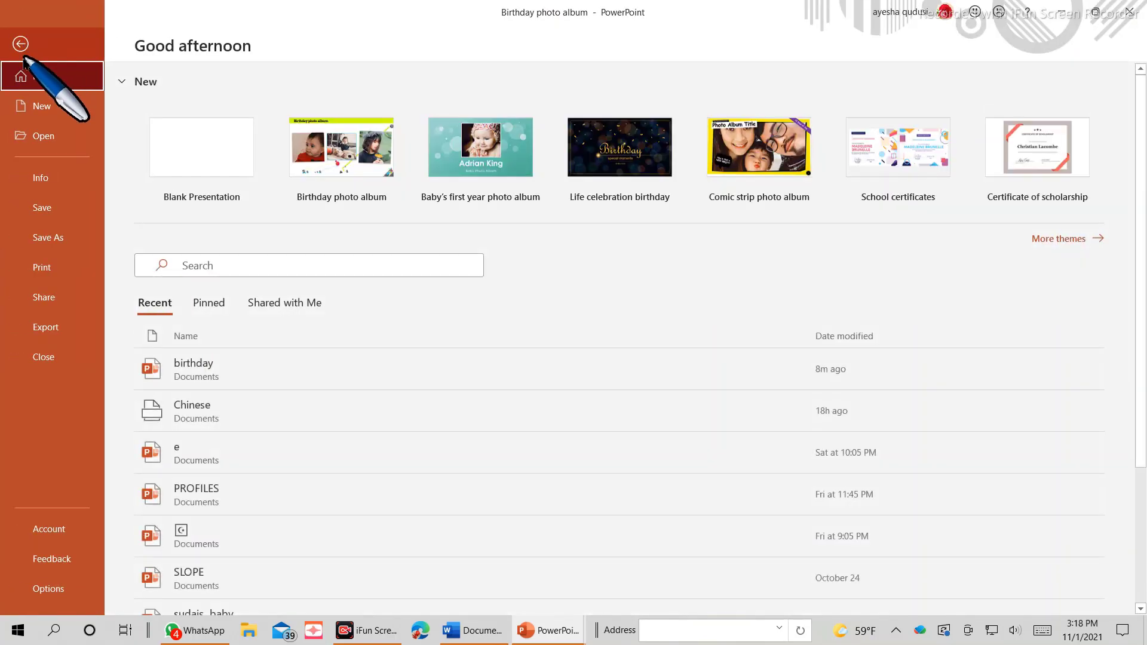
pyautogui.click(42, 136)
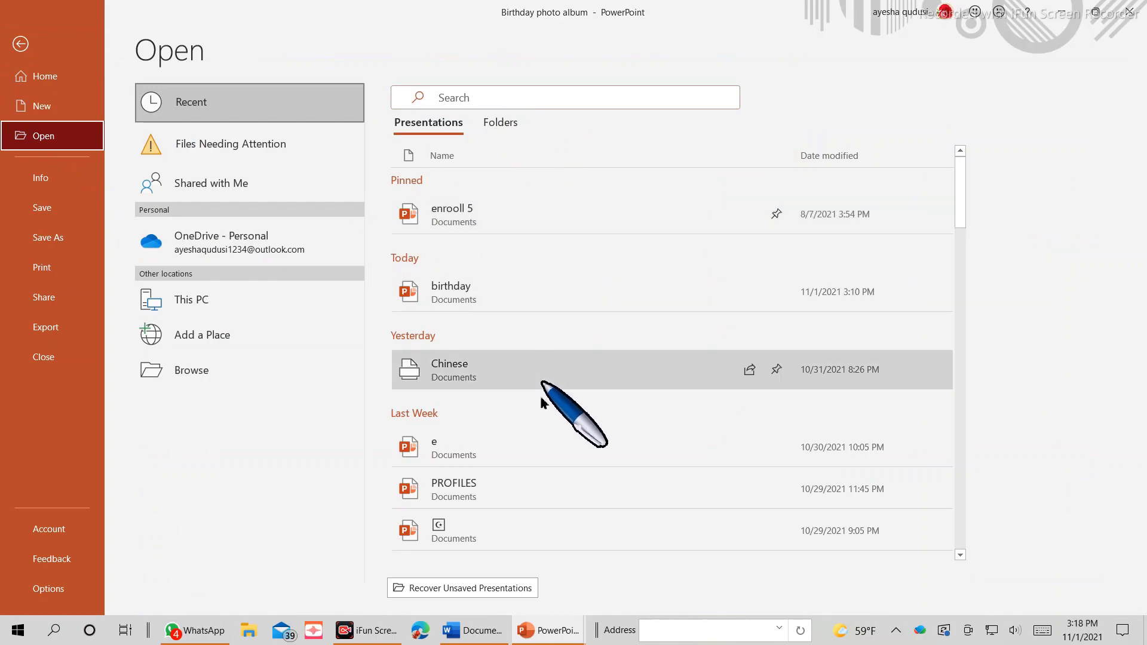
pyautogui.scroll(-5, 545, 389)
pyautogui.scroll(-5, 553, 425)
pyautogui.scroll(-5, 563, 456)
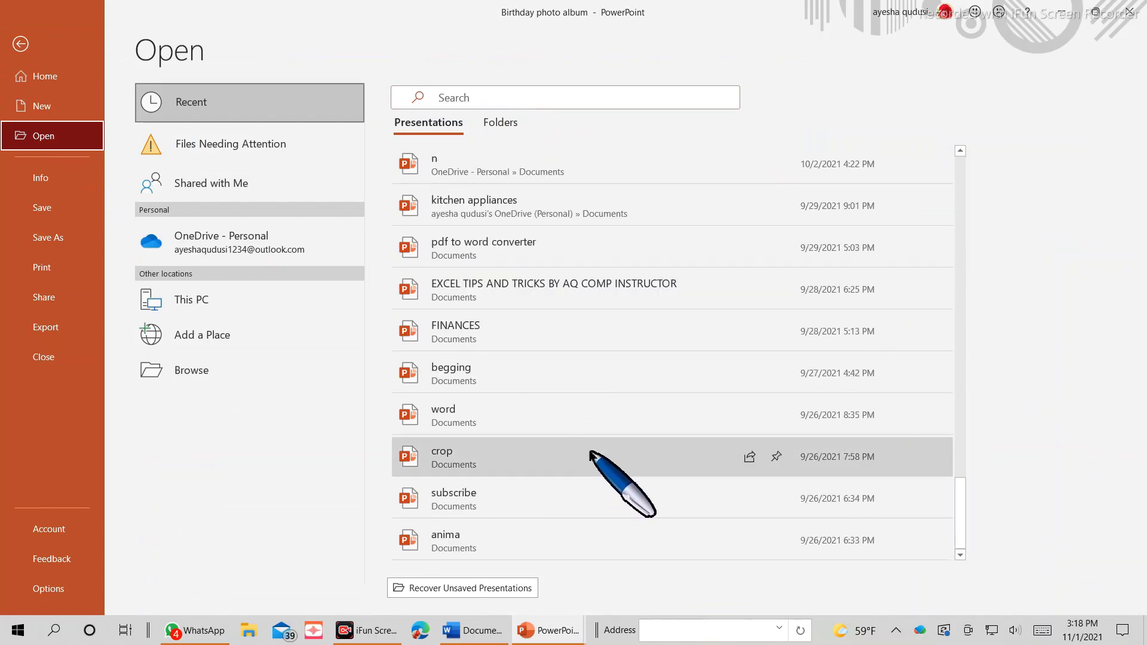
pyautogui.scroll(5, 591, 419)
pyautogui.scroll(10, 597, 286)
pyautogui.write('b')
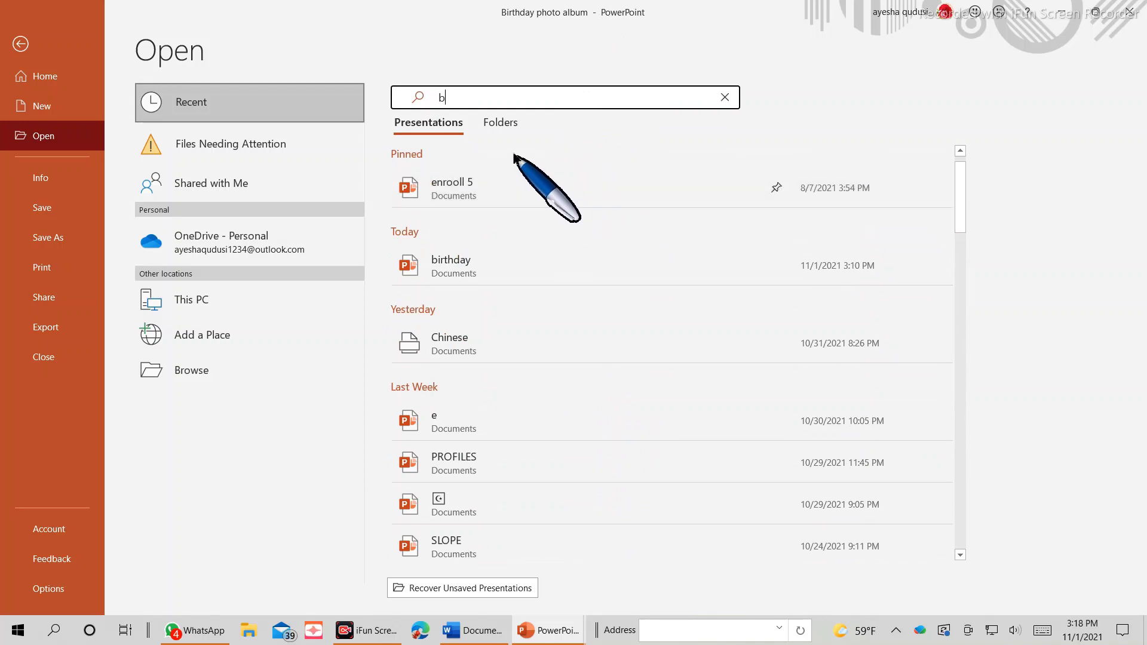
pyautogui.write('irthda')
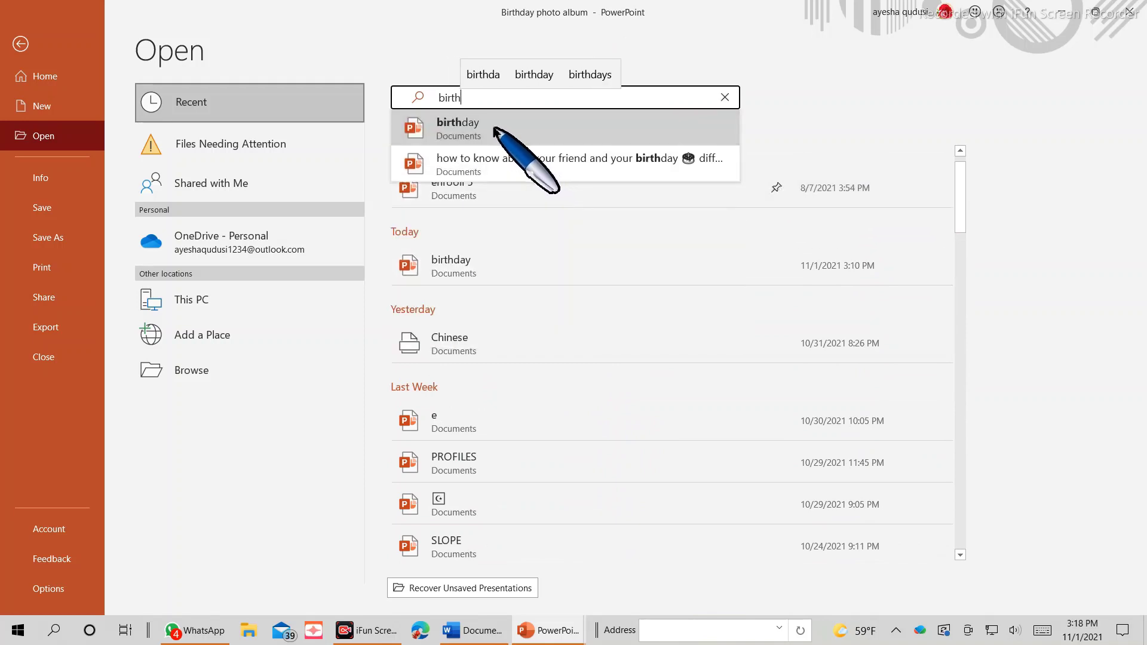
pyautogui.write('y')
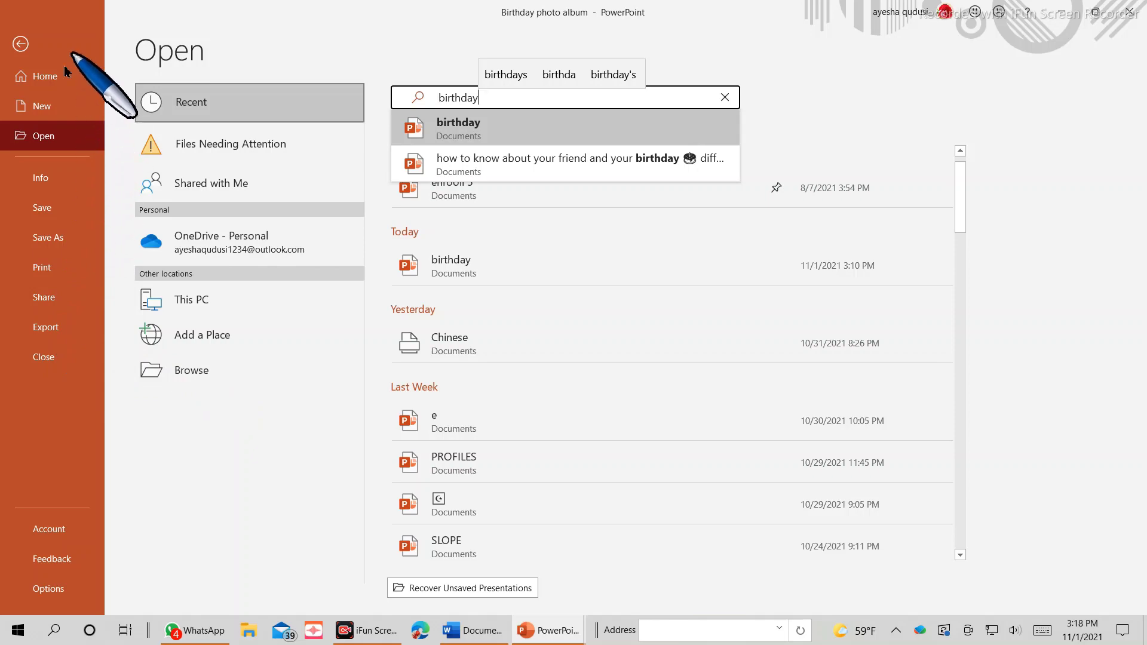
pyautogui.click(57, 109)
pyautogui.click(239, 129)
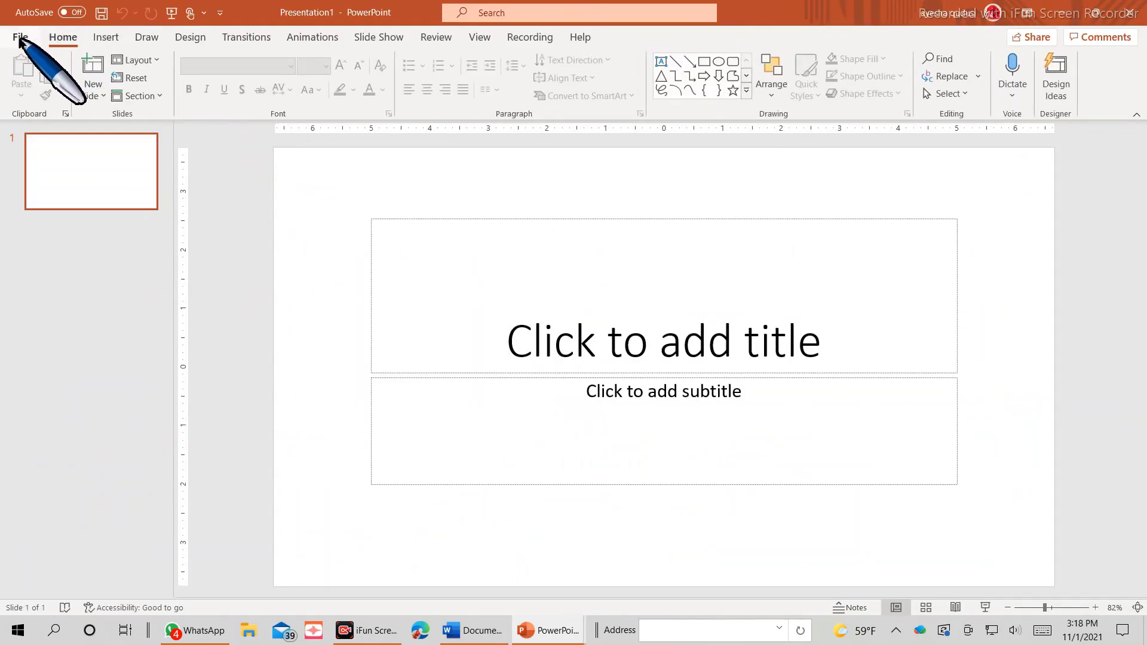
# Step: Close Presentation1, then close the Birthday photo album choosing Don't Save
pyautogui.click(19, 37)
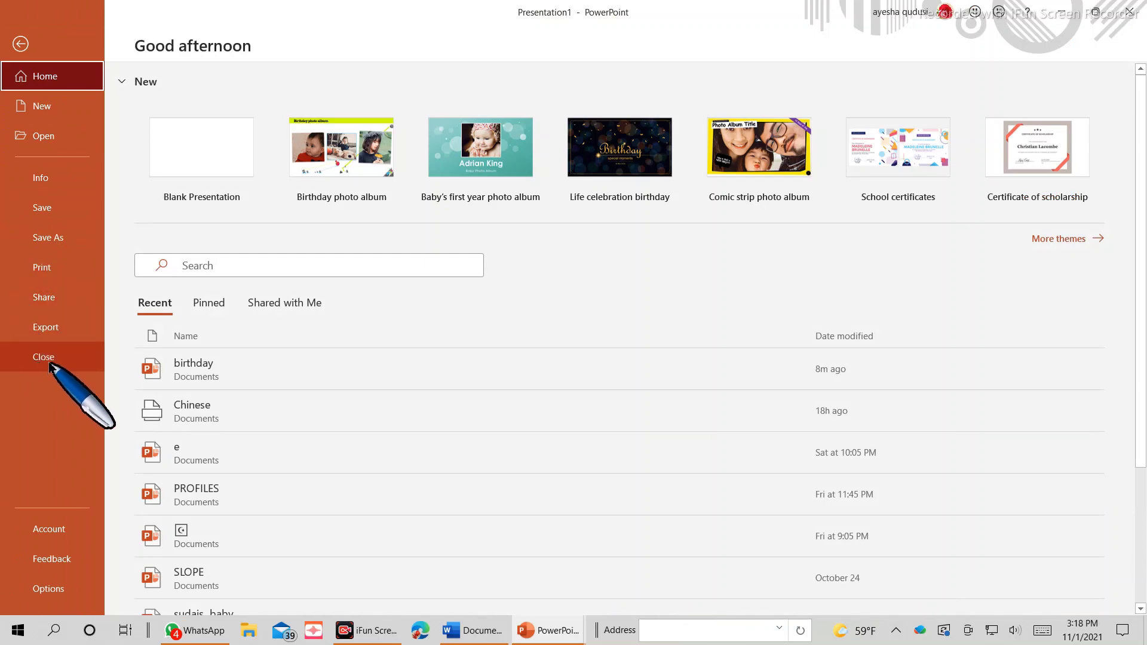
pyautogui.click(50, 362)
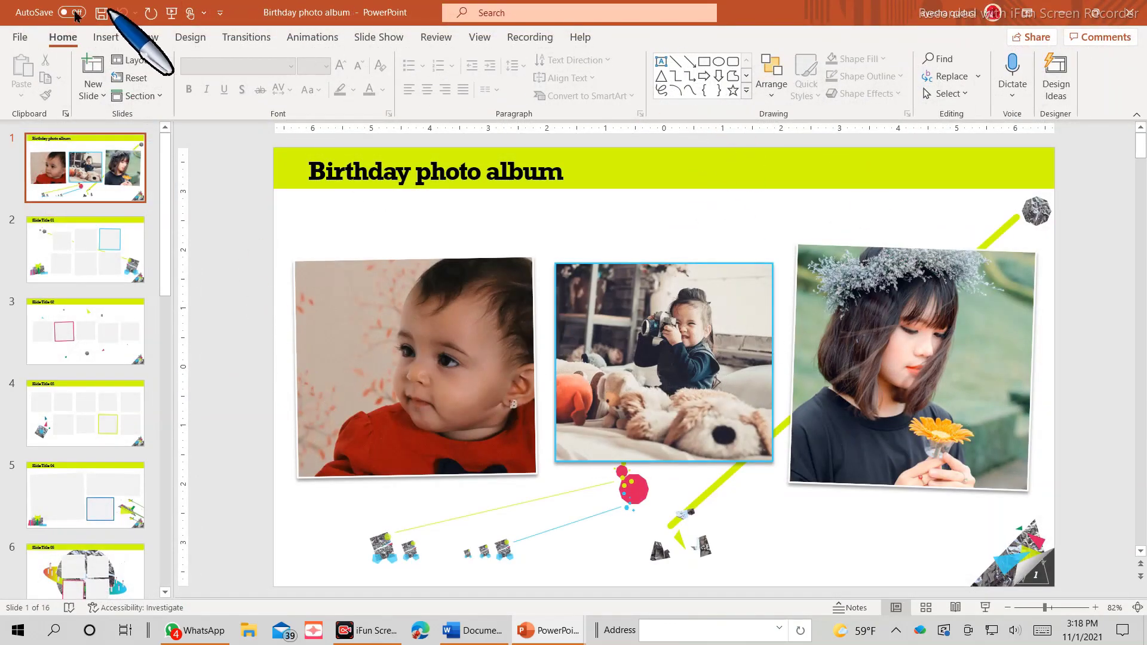
pyautogui.click(20, 37)
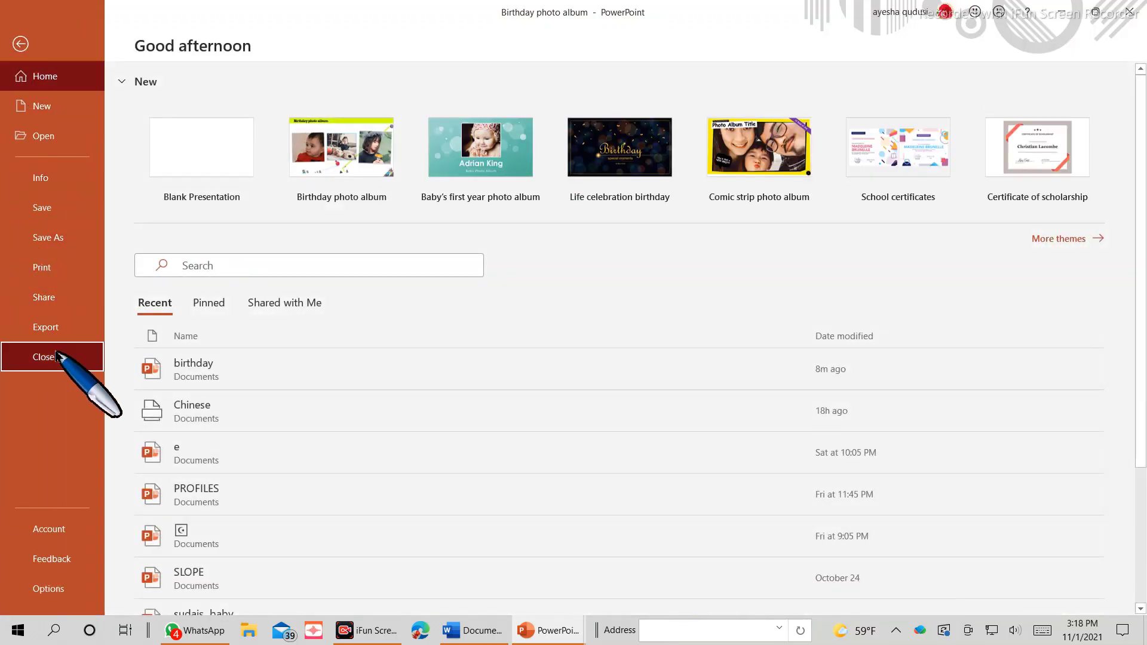
pyautogui.press('Escape')
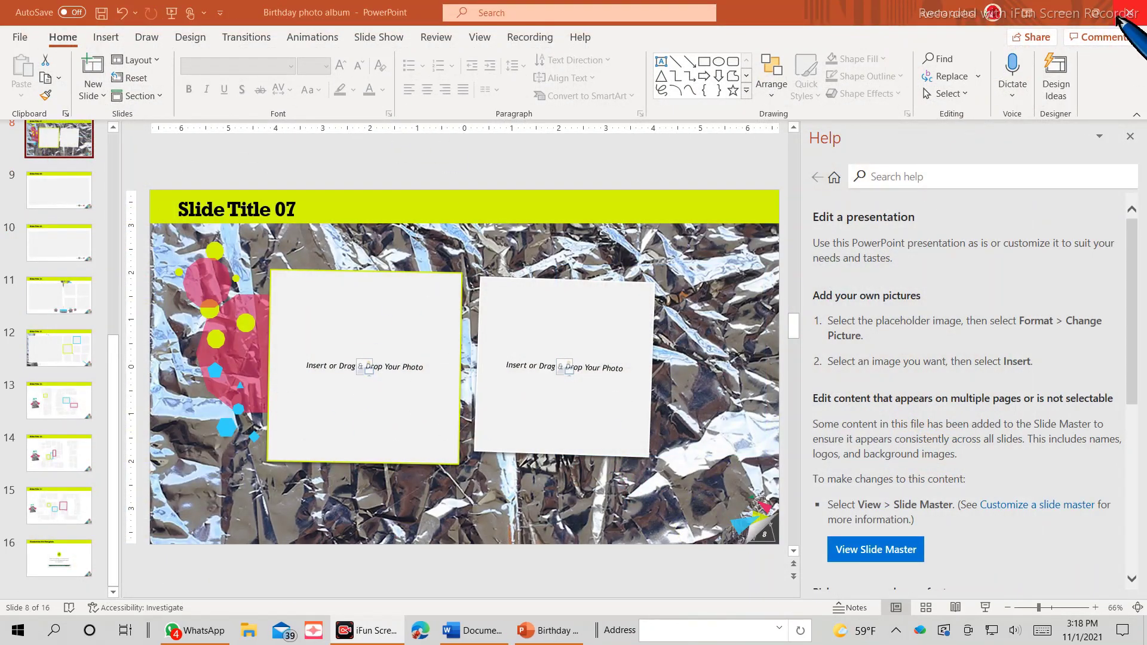
pyautogui.click(1131, 15)
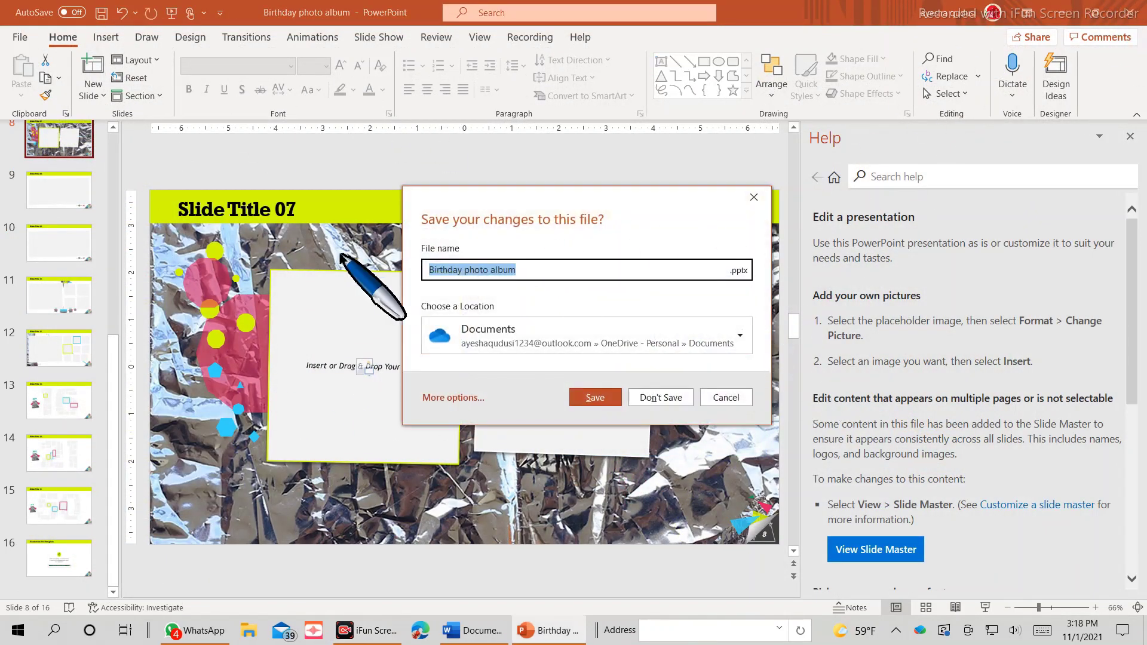
pyautogui.click(660, 398)
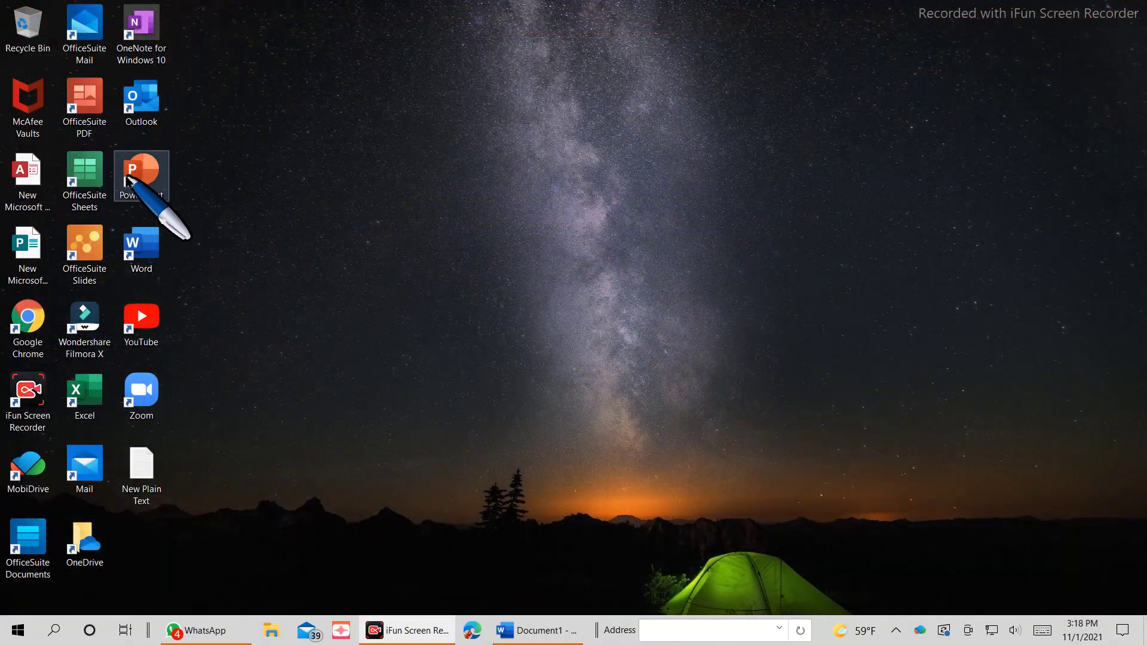
# Step: Launch PowerPoint from the desktop icon, then restore down, maximize, minimize, restore and close its window
pyautogui.doubleClick(142, 173)
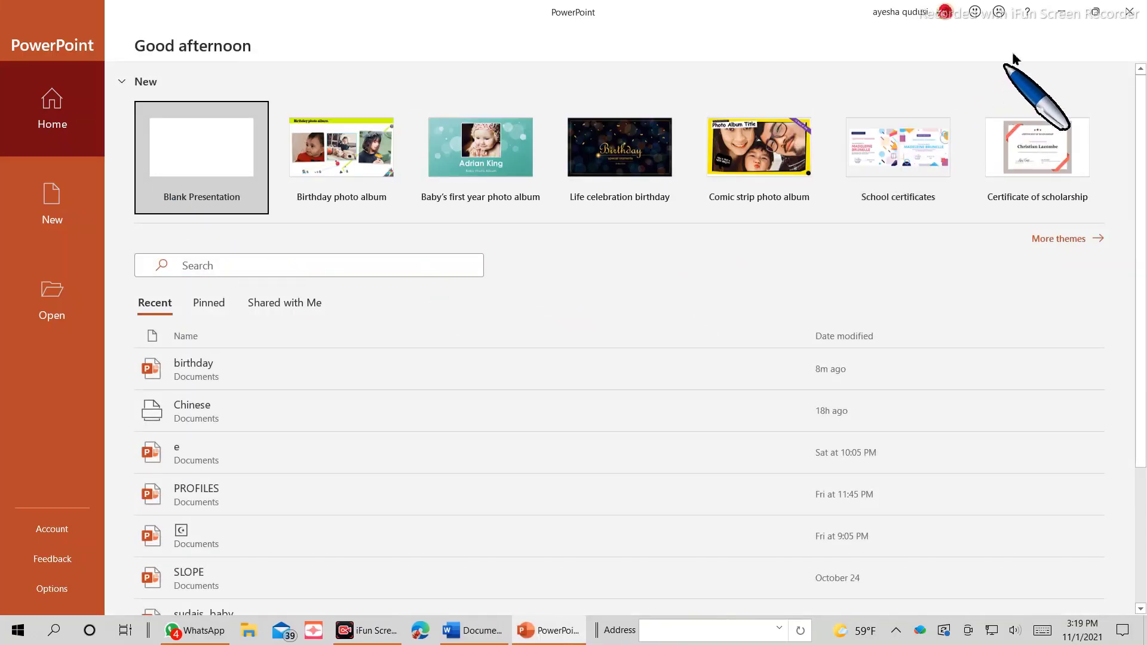
pyautogui.click(1096, 12)
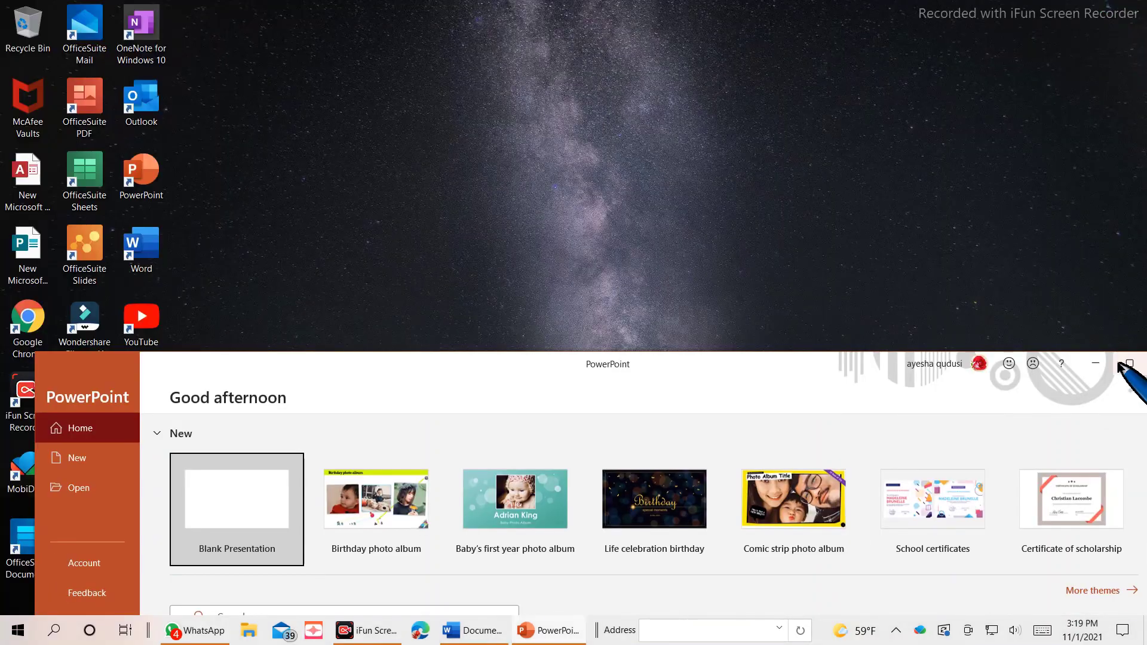
pyautogui.click(1118, 366)
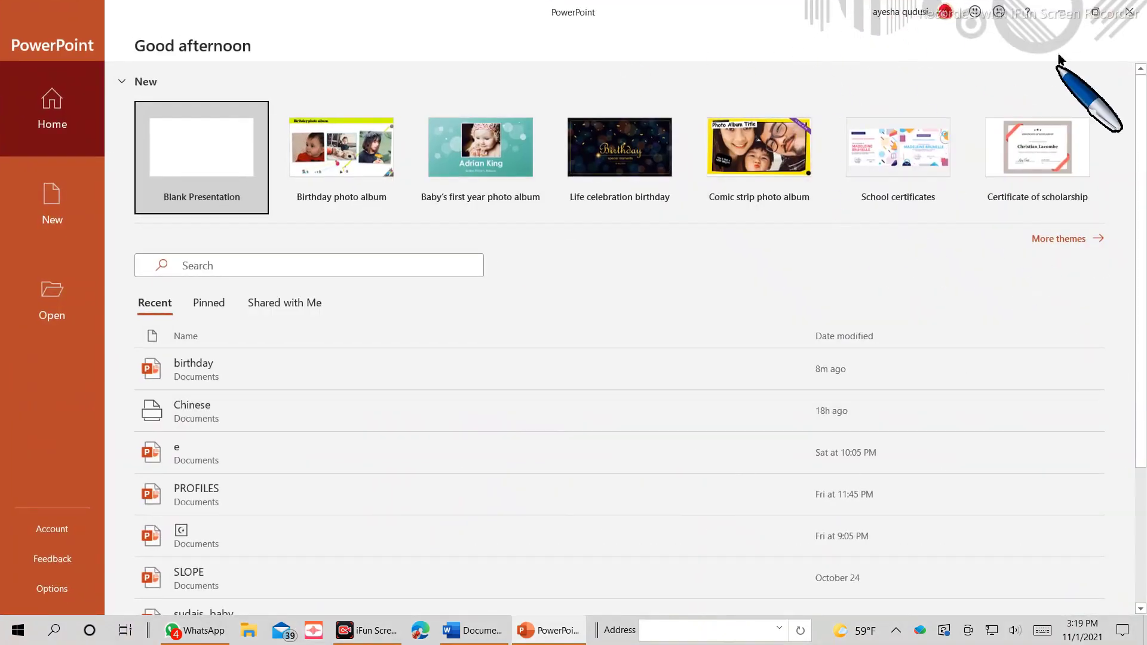
pyautogui.click(1064, 12)
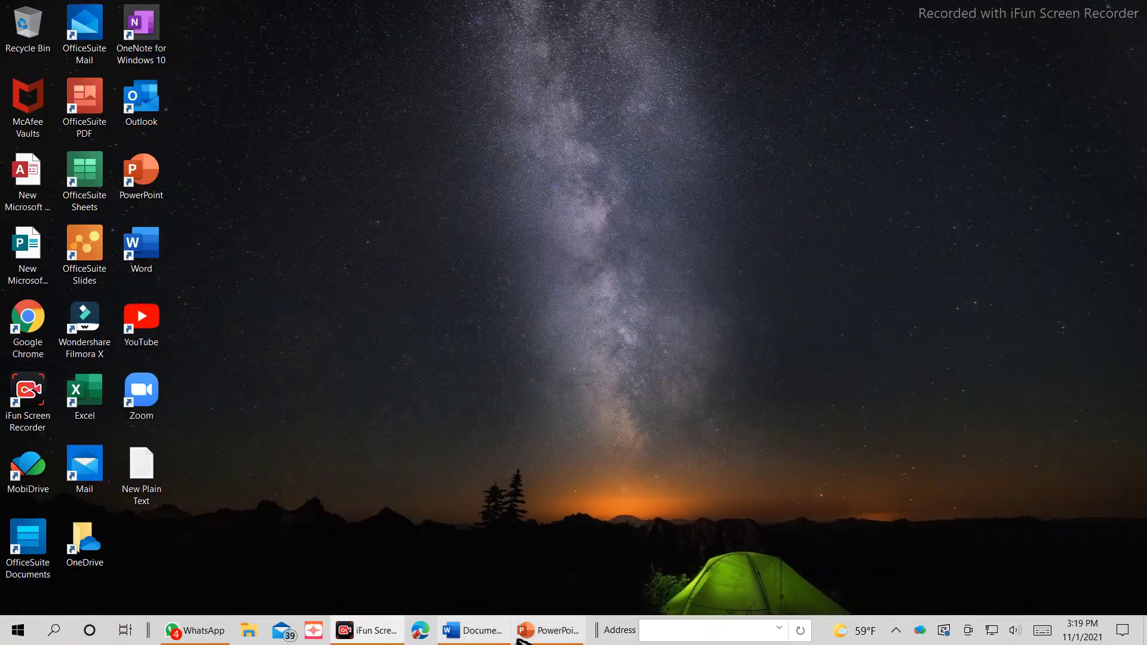
pyautogui.click(543, 635)
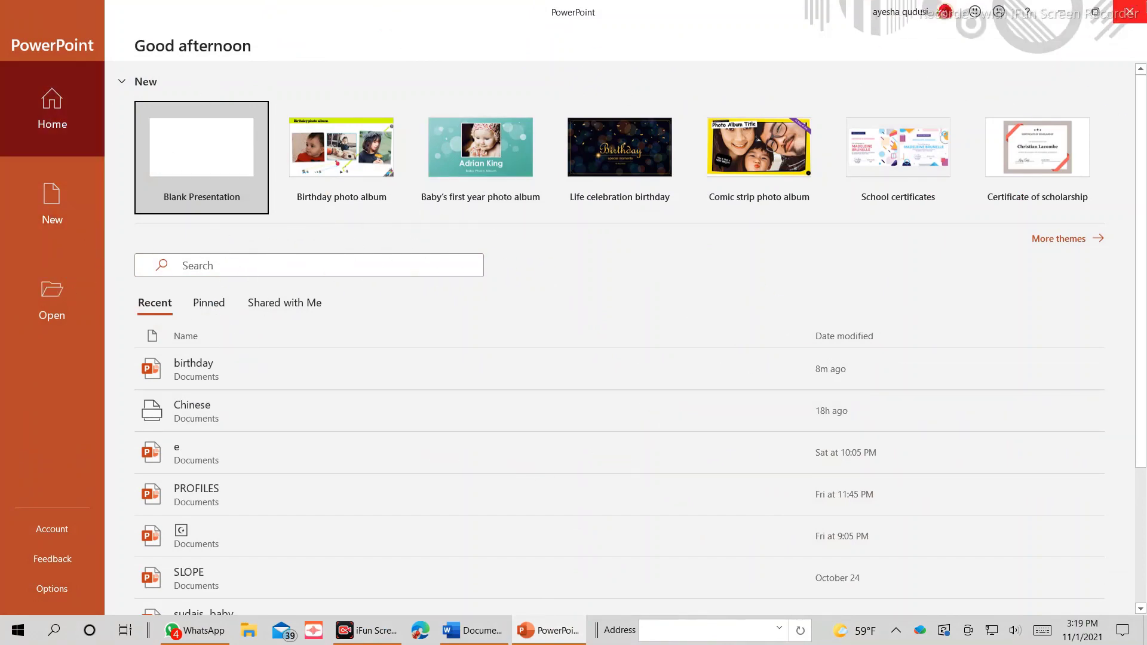
pyautogui.click(1133, 12)
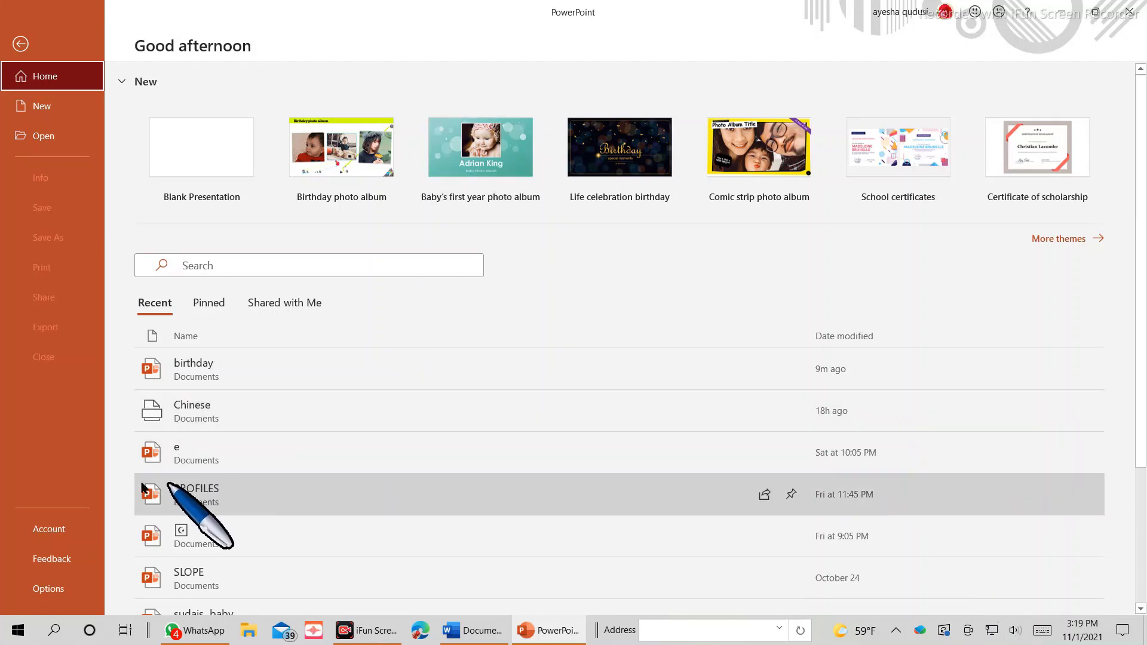
# Step: View the Account and Feedback pages, then open PowerPoint Options and cancel without changes
pyautogui.click(84, 526)
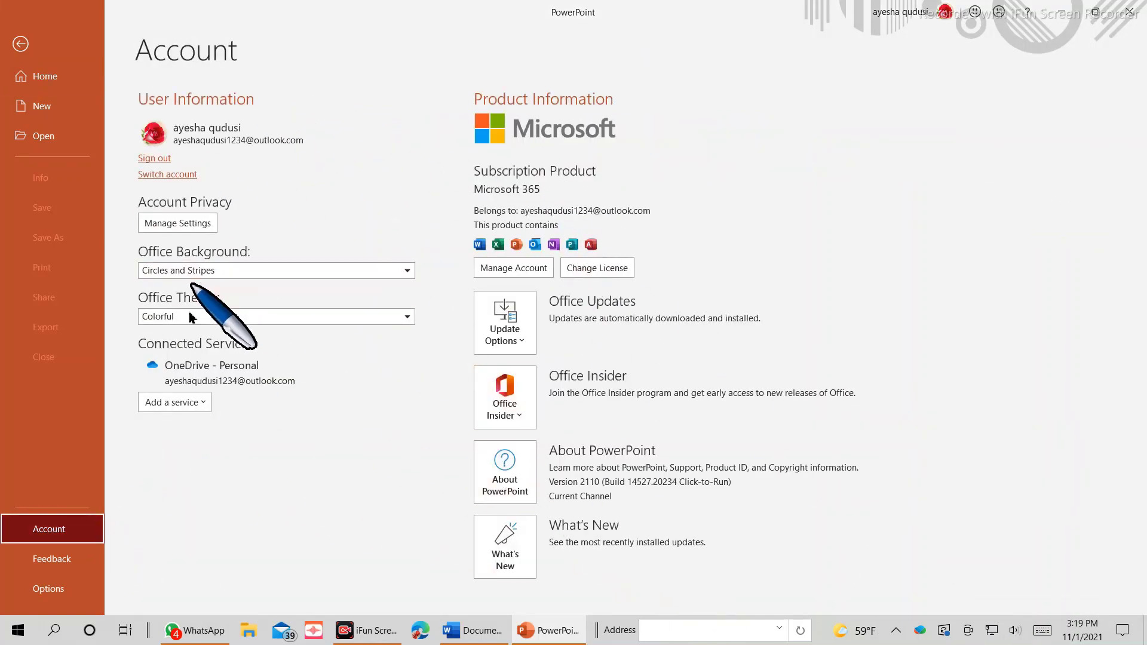
pyautogui.click(52, 559)
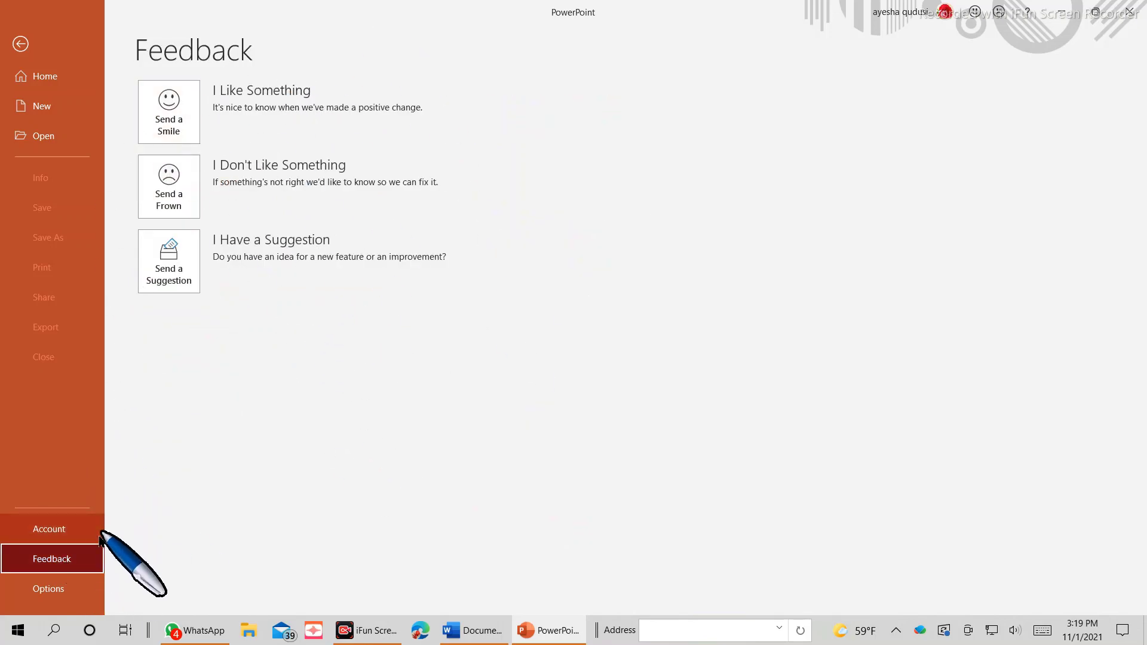
pyautogui.click(30, 588)
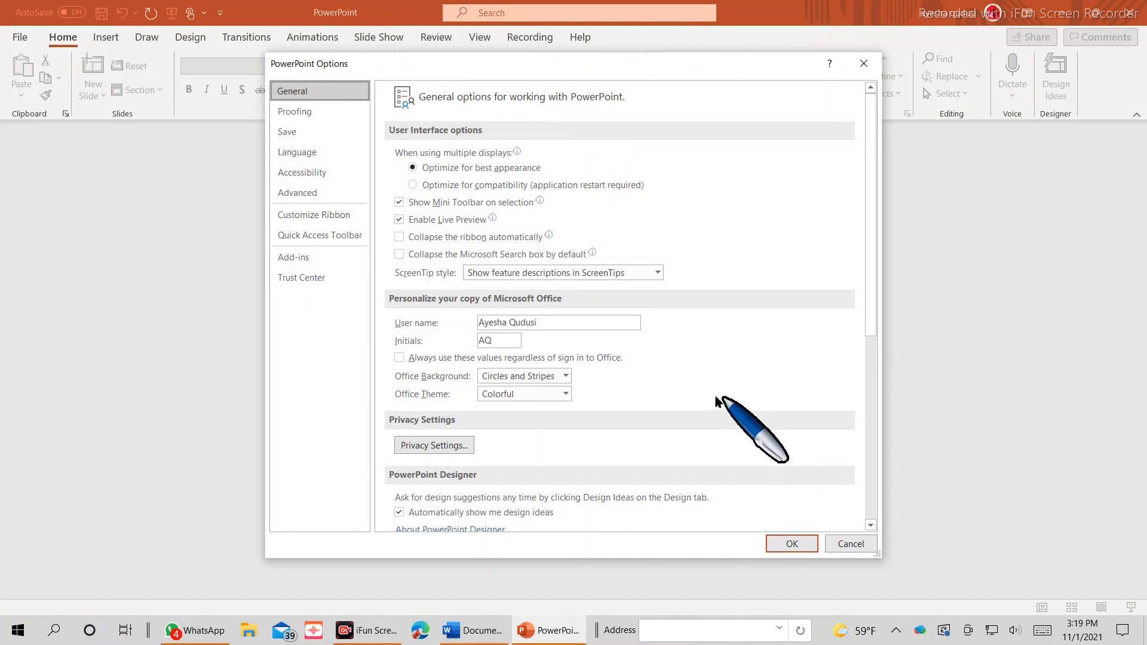
pyautogui.scroll(-5, 579, 384)
pyautogui.scroll(5, 606, 368)
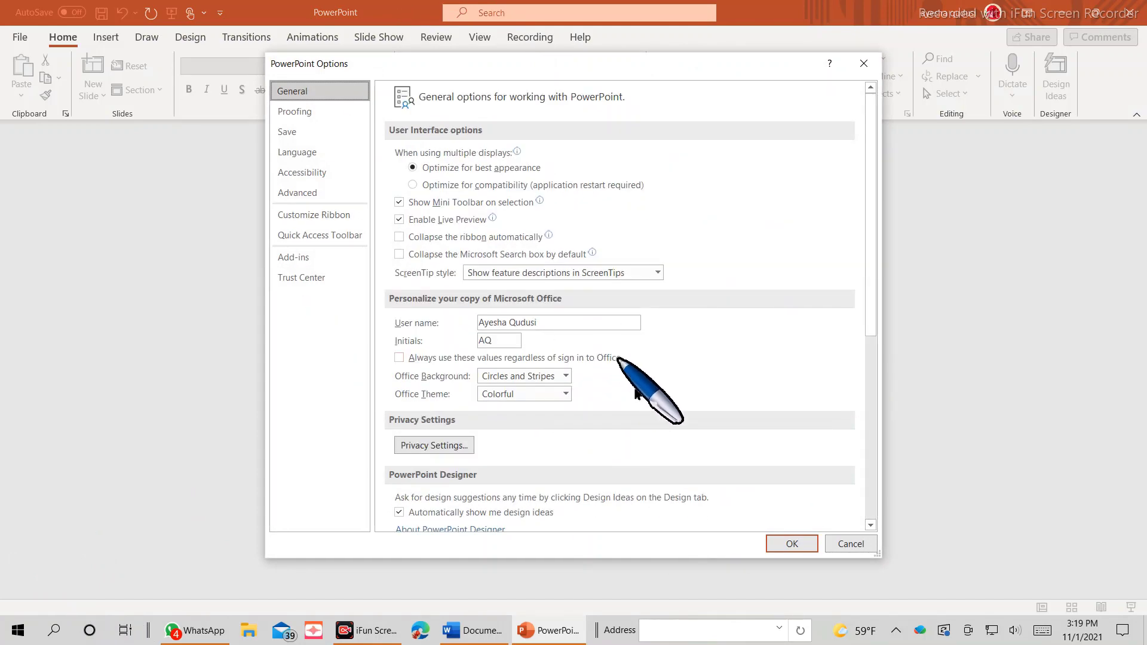
pyautogui.click(859, 545)
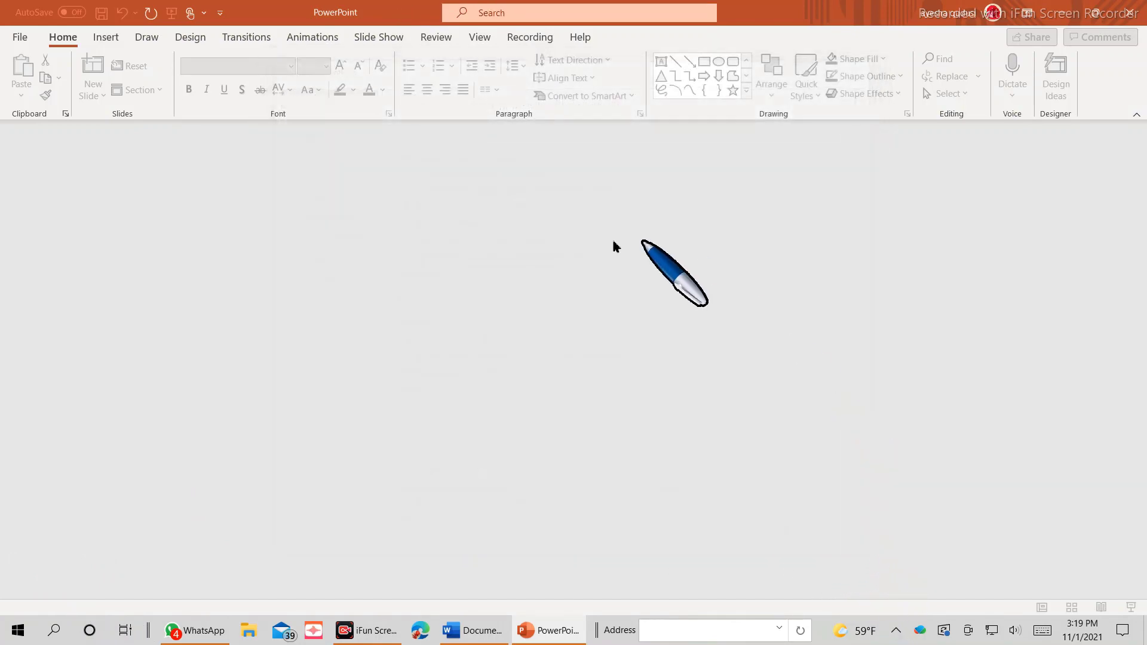
# Step: Return to the start page's recent files, then quit PowerPoint
pyautogui.click(16, 42)
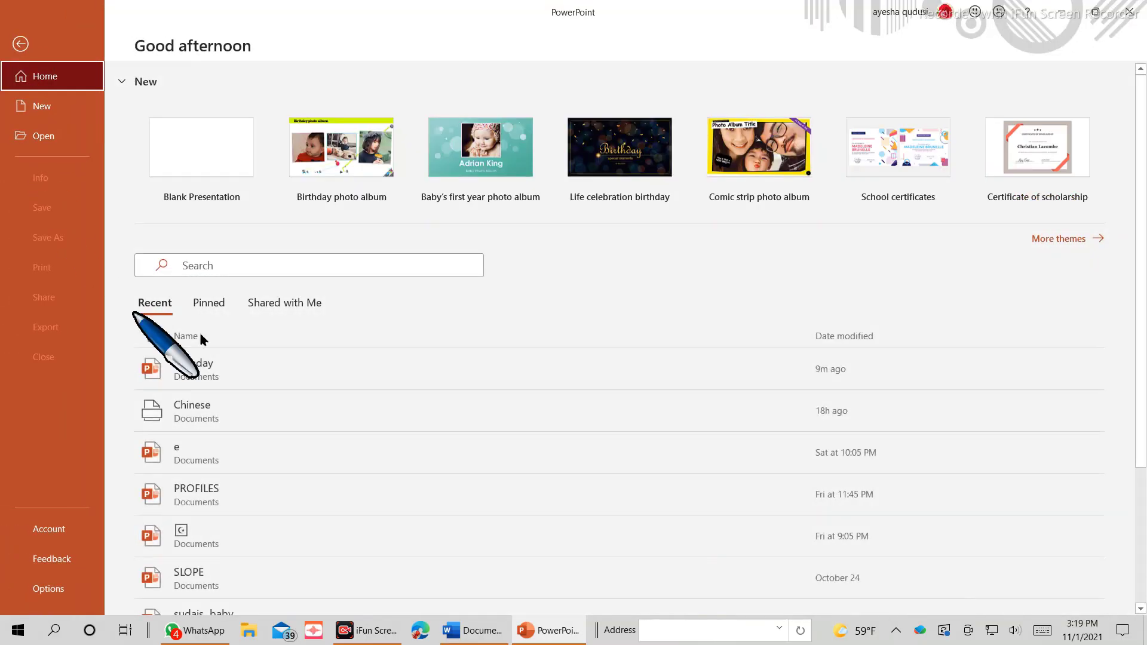
pyautogui.scroll(-3, 1037, 306)
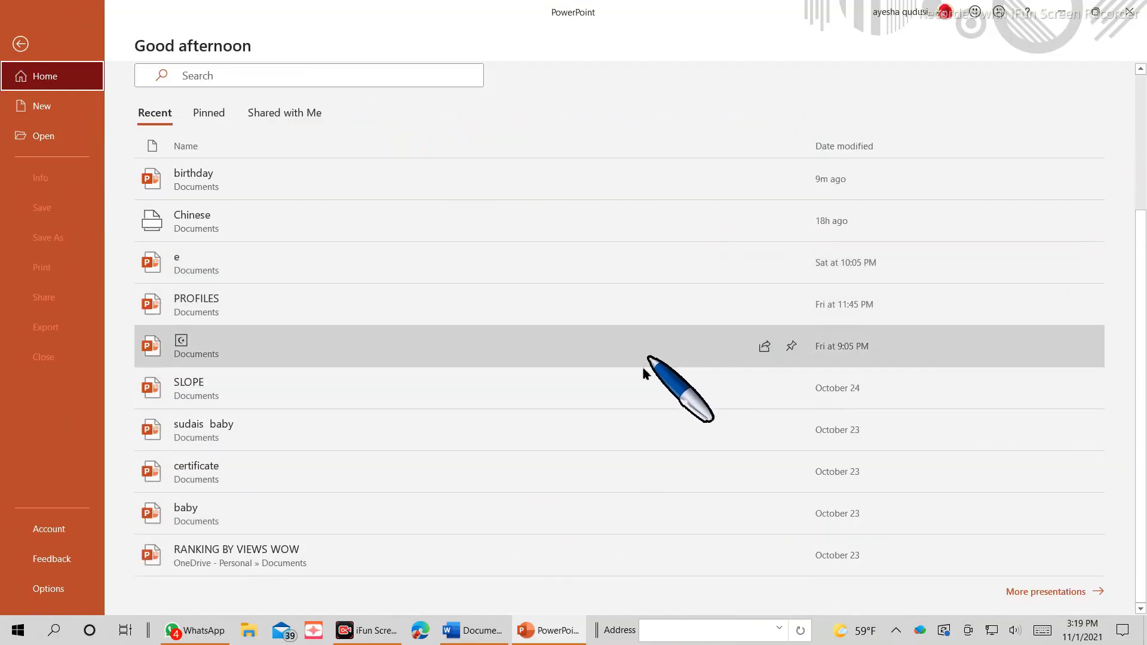
pyautogui.click(1130, 12)
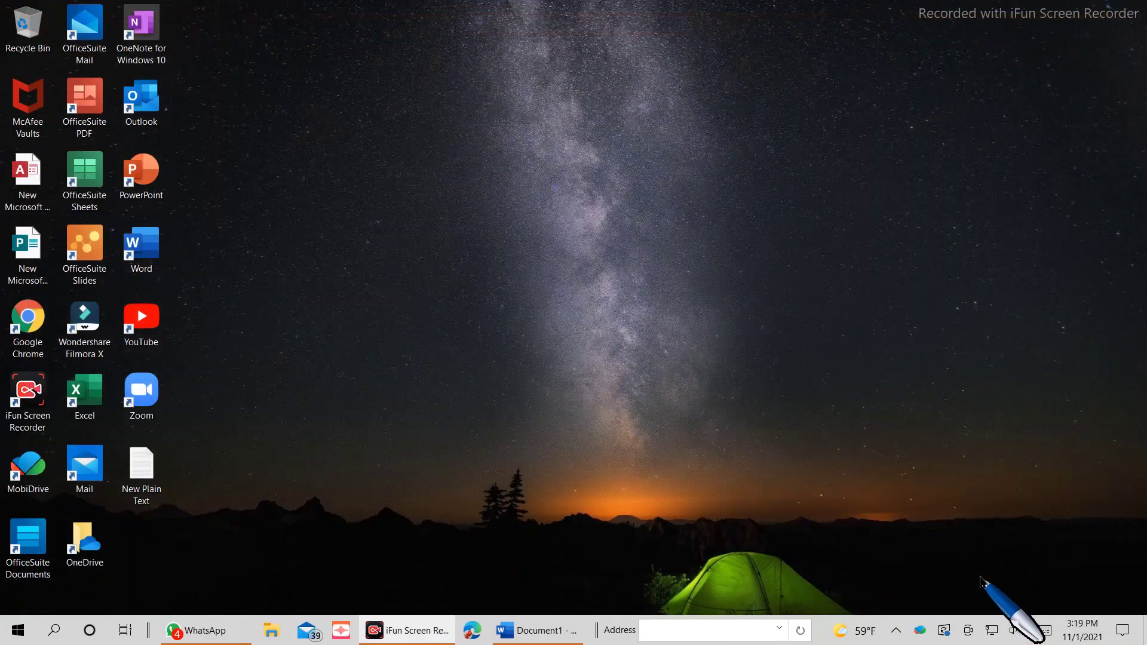